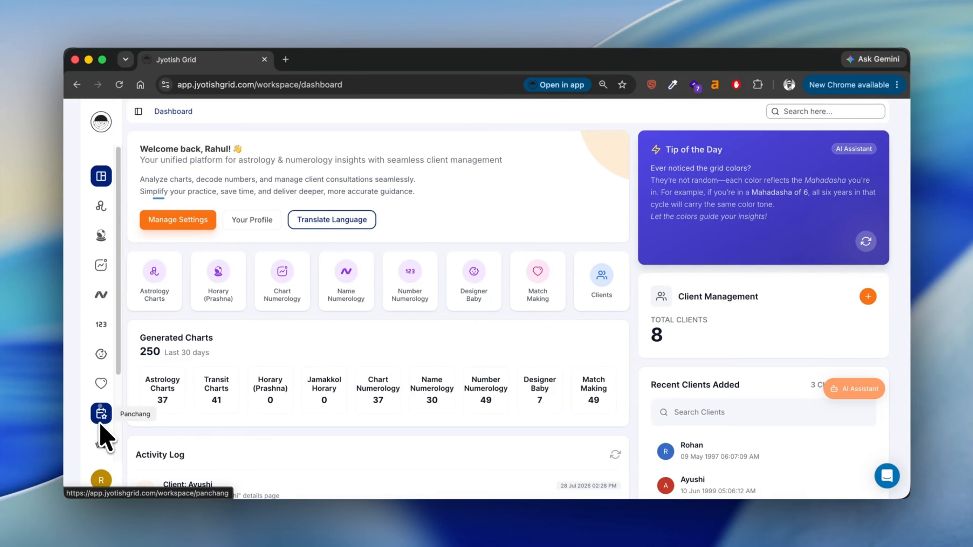
Open Client Management, which lists 8 clients, and start a new client record
scroll(101, 418, "down", 3)
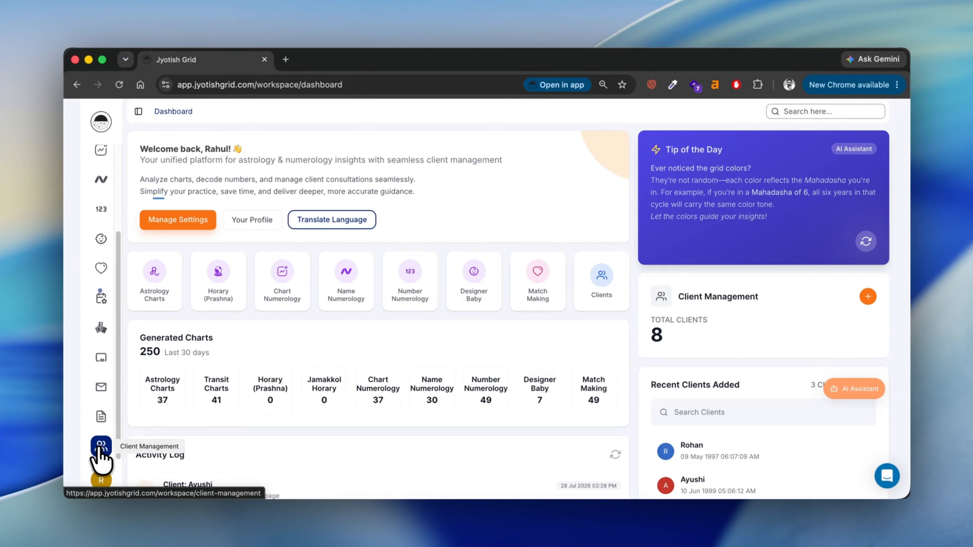
left_click(100, 445)
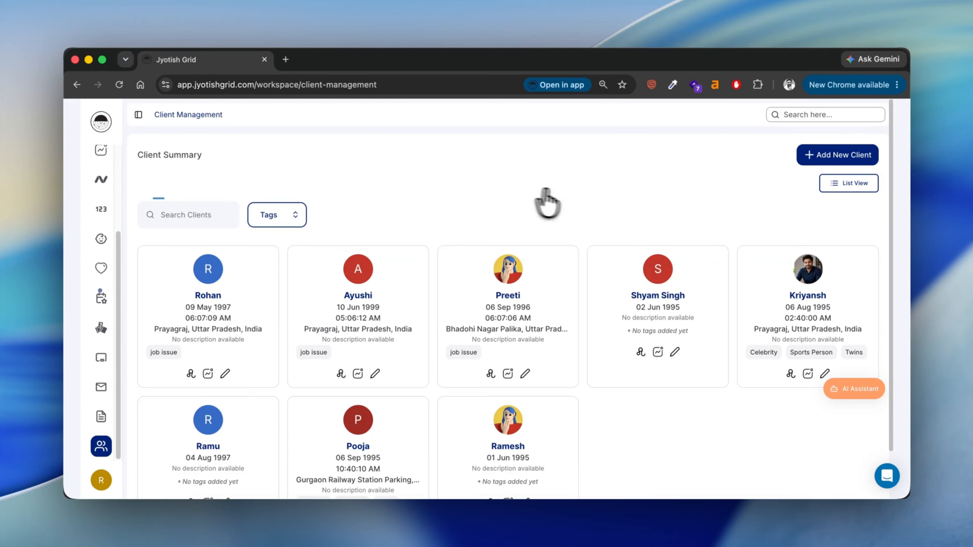
left_click(820, 161)
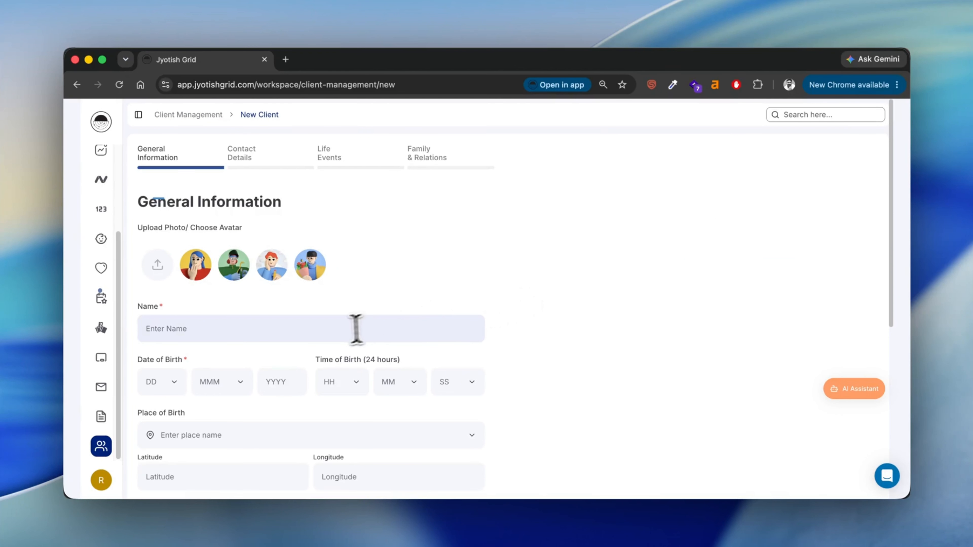
left_click(291, 338)
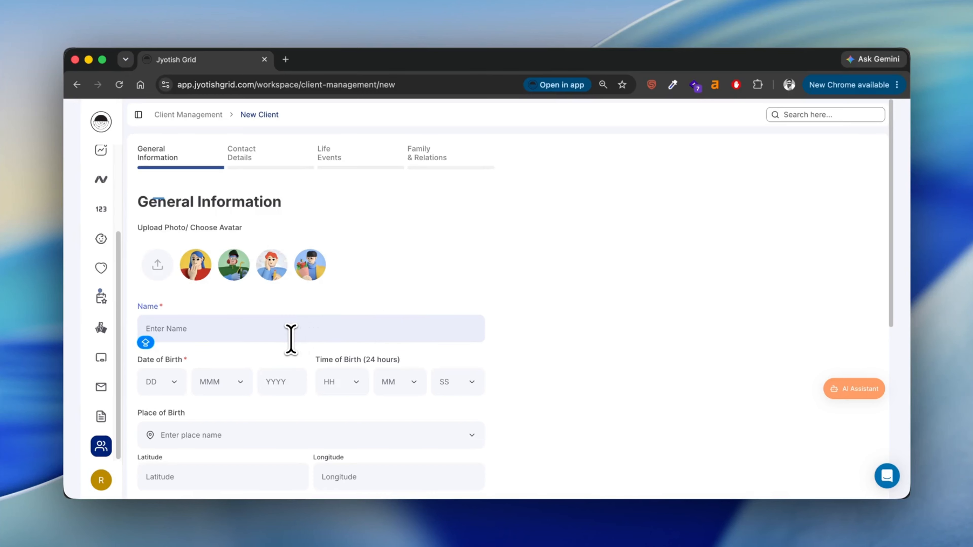
type("Rohan")
left_click(175, 382)
type("13")
left_click(229, 383)
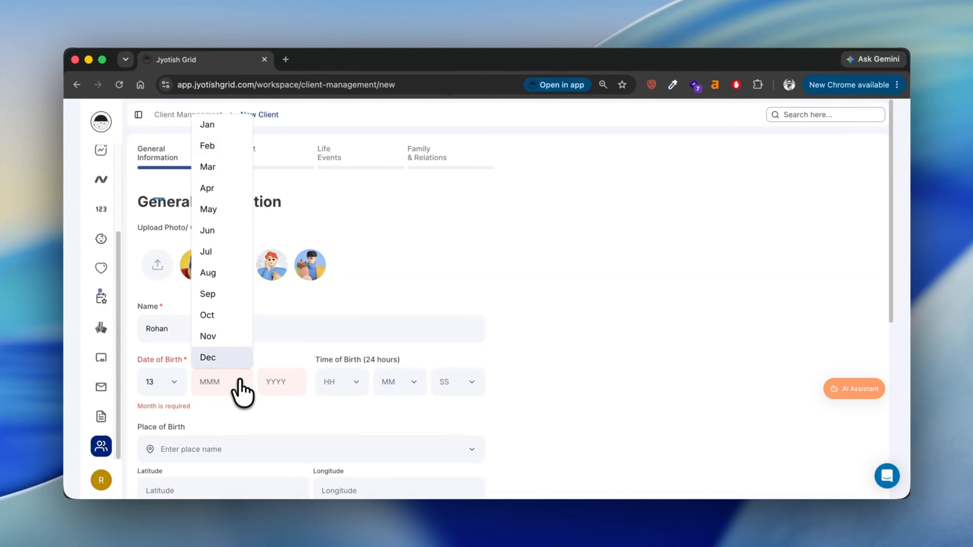
left_click(239, 335)
left_click(271, 382)
type("1998")
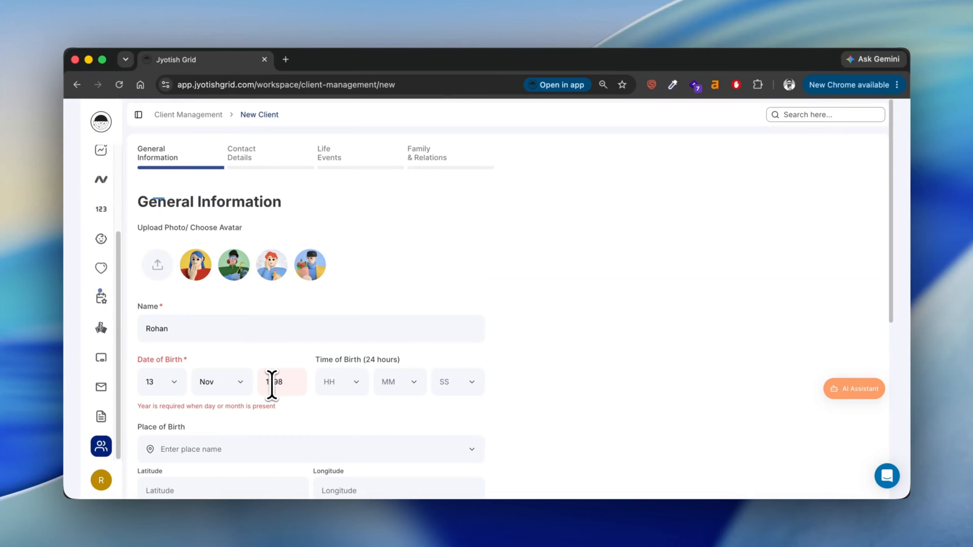
left_click(355, 380)
left_click(352, 362)
left_click(407, 387)
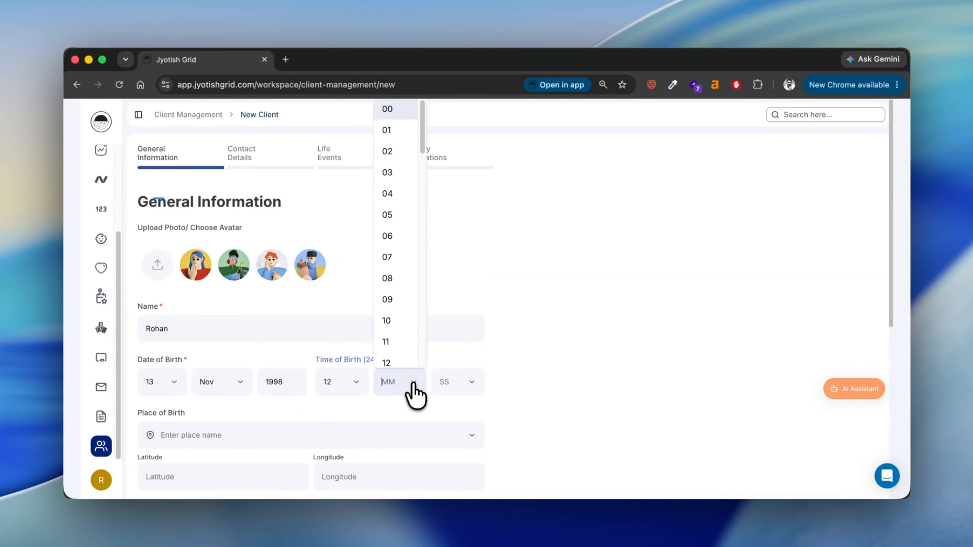
left_click(403, 300)
left_click(477, 390)
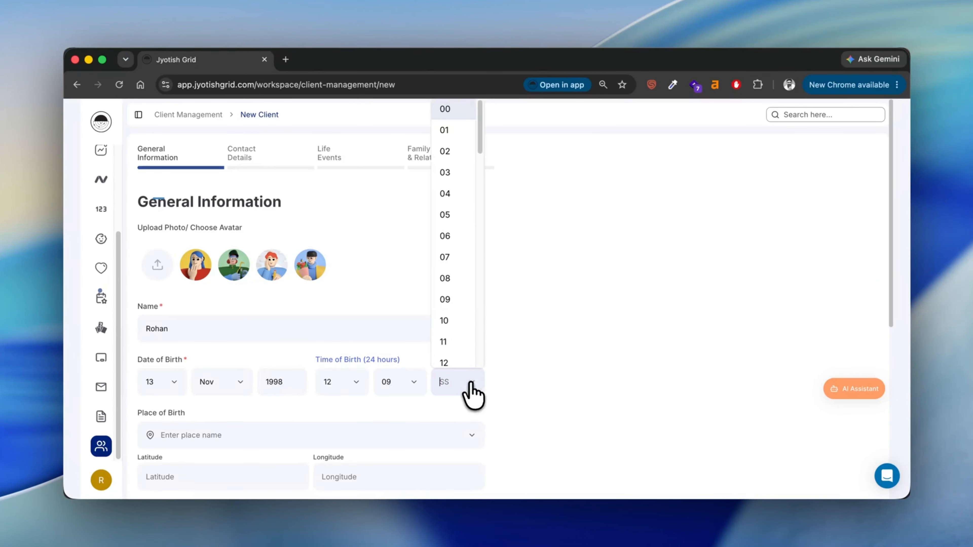
left_click(458, 256)
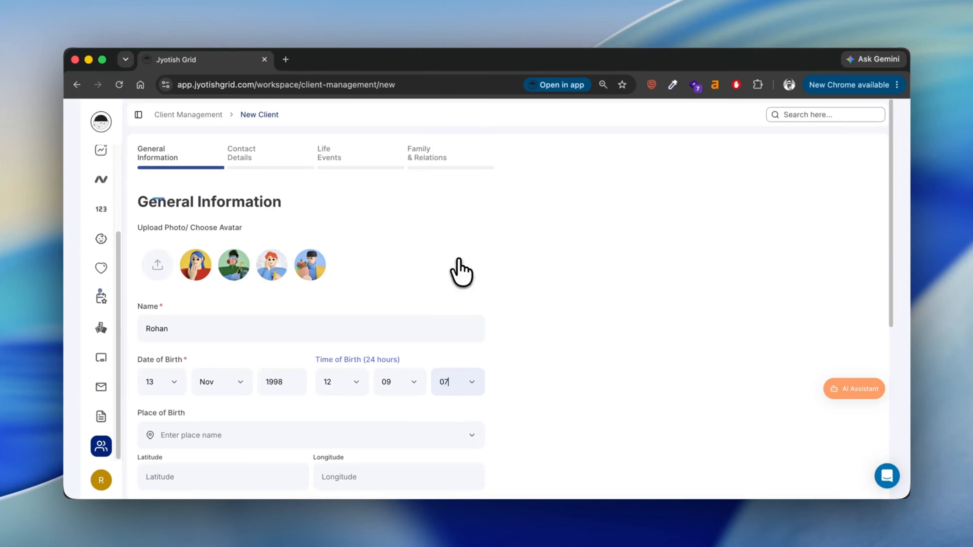
Set birthplace Prayagraj, Uttar Pradesh, India and gender Male, and fill in the client's e-mail
left_click(265, 437)
type("Praya")
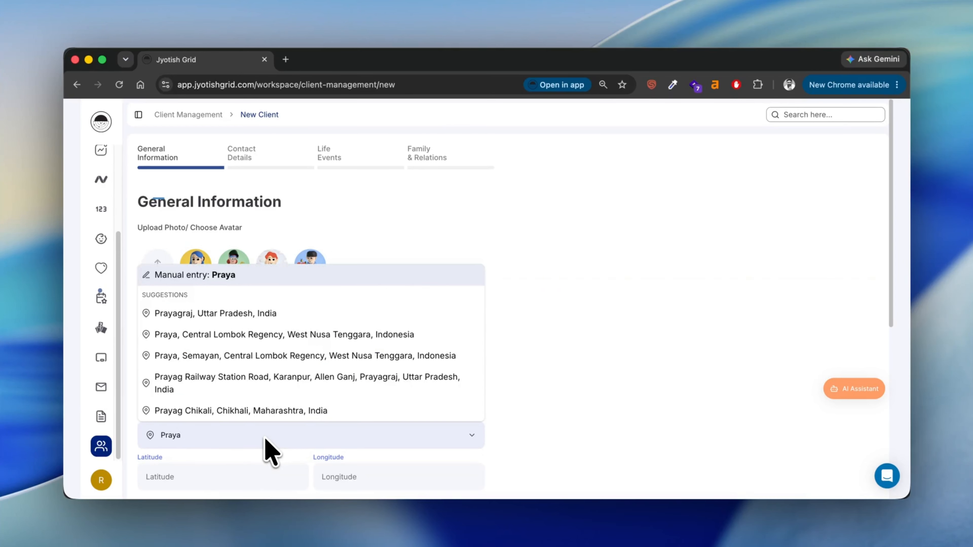
left_click(267, 324)
scroll(274, 387, "down", 4)
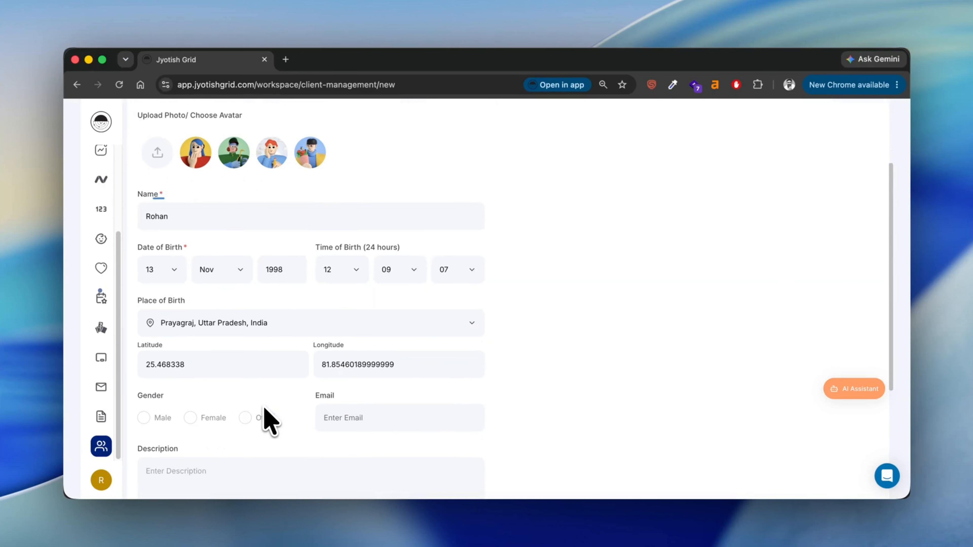
left_click(145, 400)
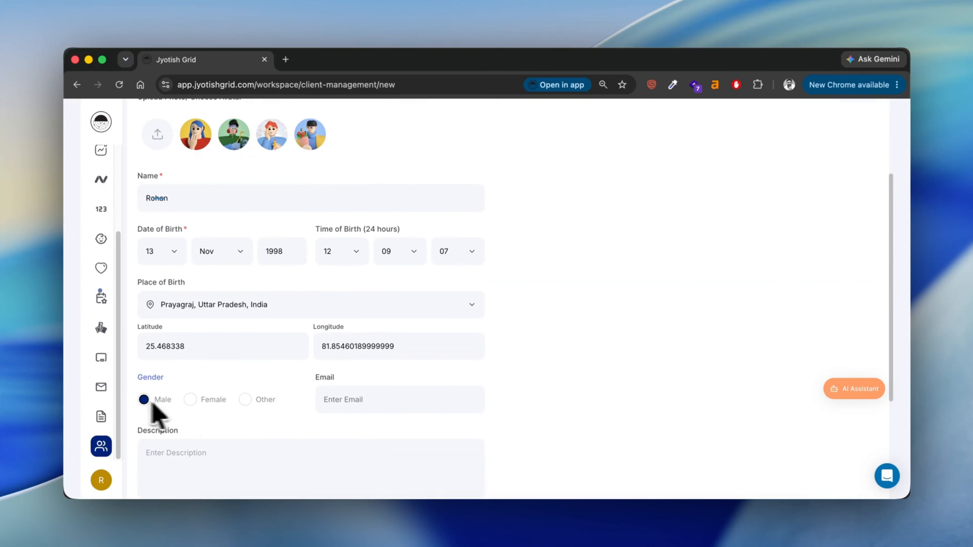
left_click(341, 400)
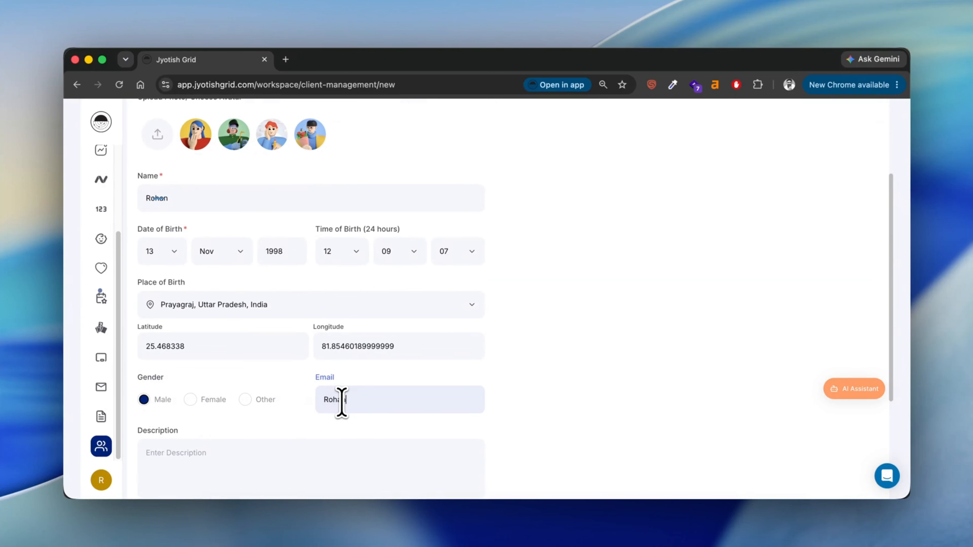
Tag the new client with job issue
scroll(341, 402, "down", 3)
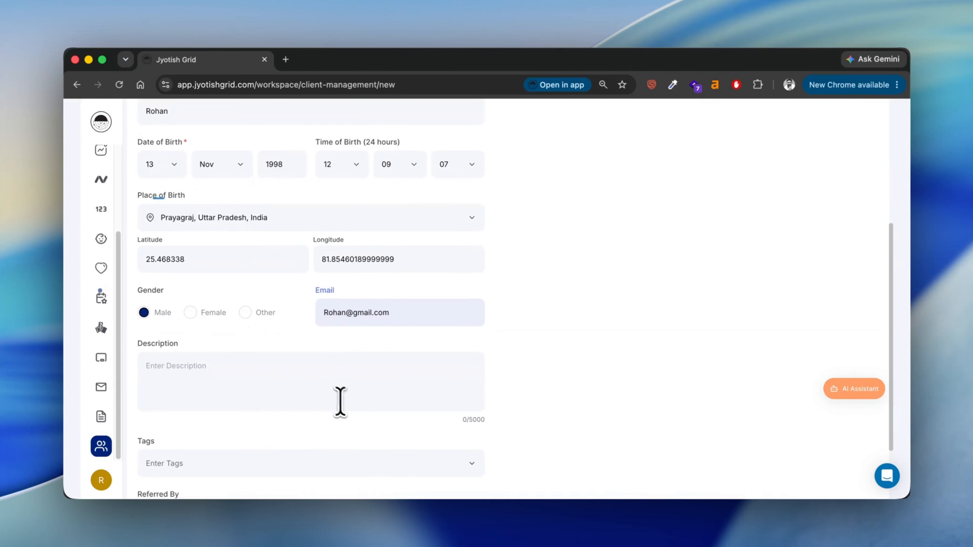
left_click(296, 383)
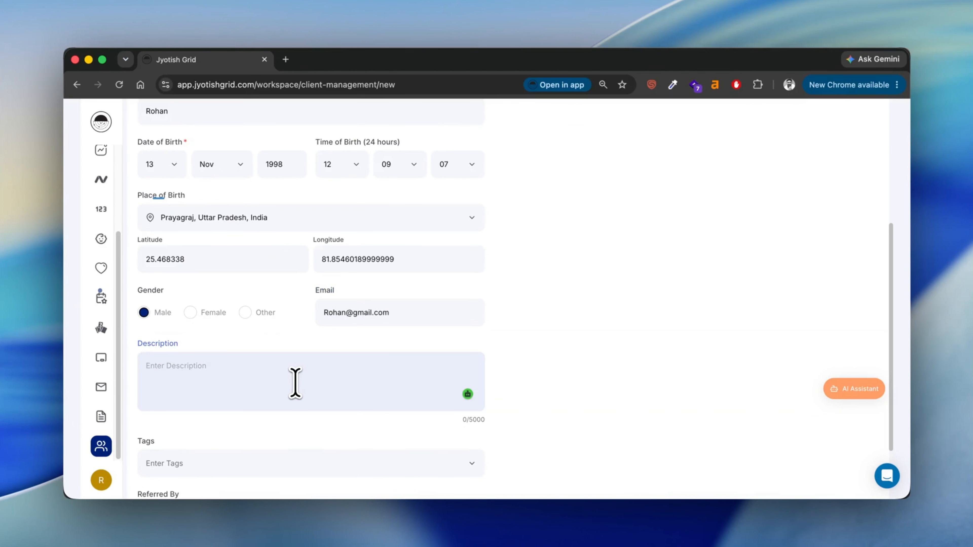
scroll(295, 383, "down", 2)
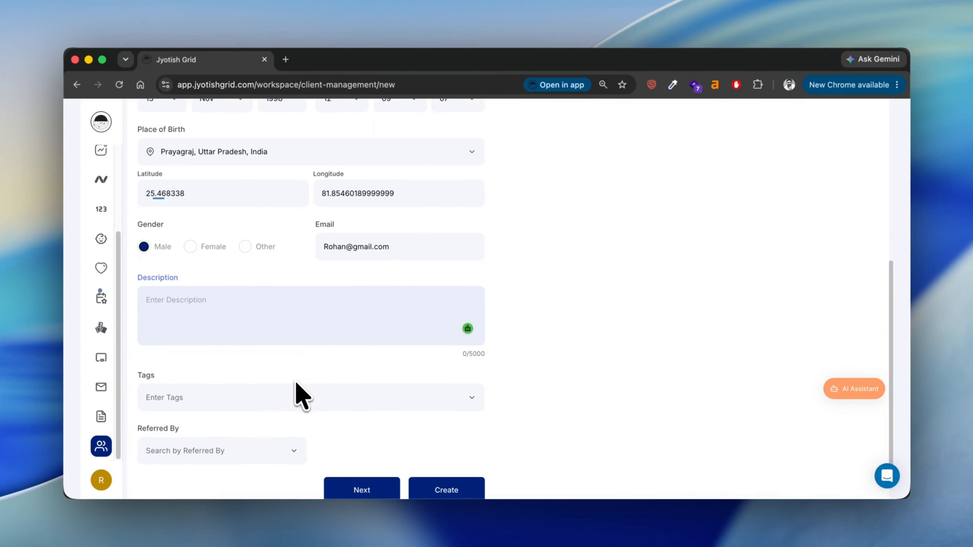
left_click(464, 403)
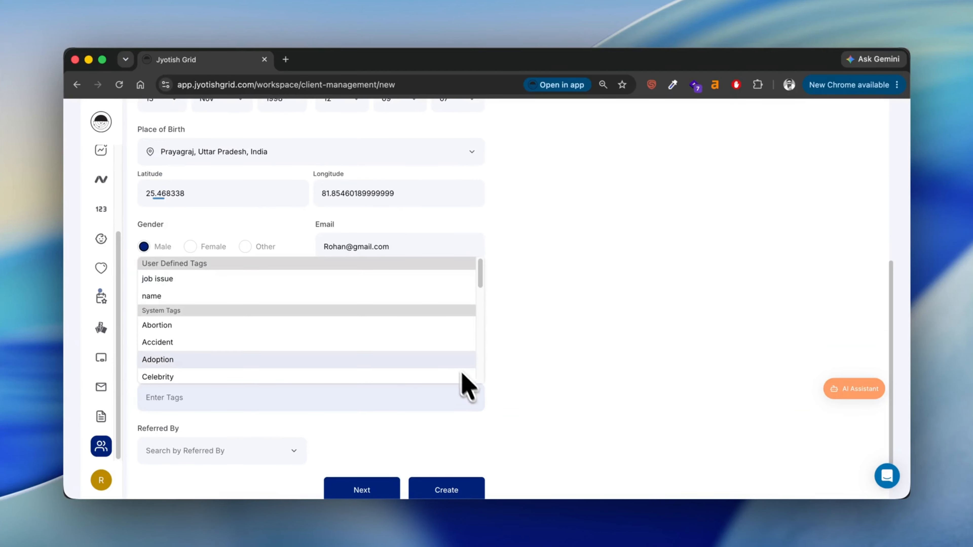
left_click(425, 284)
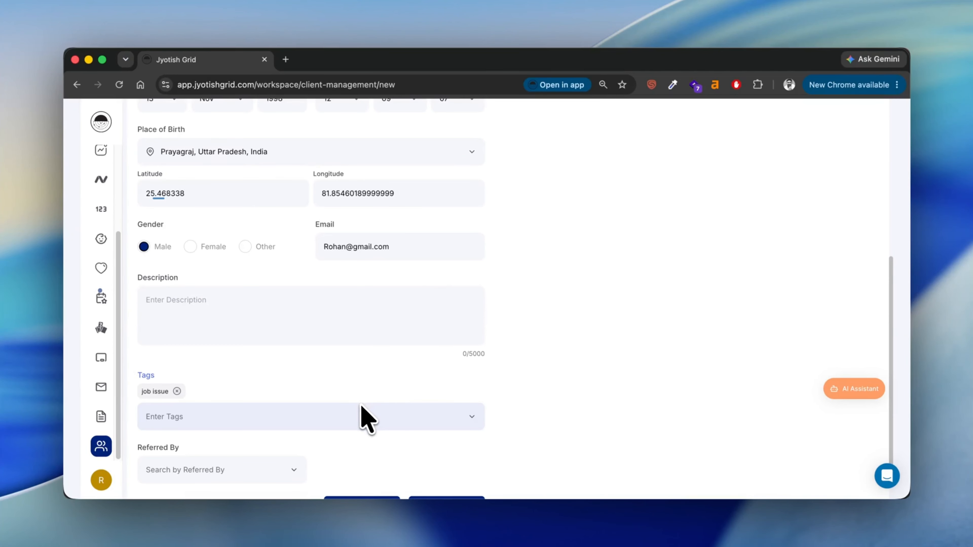
Set an existing client as the referrer and move on to Contact Details
scroll(360, 409, "down", 2)
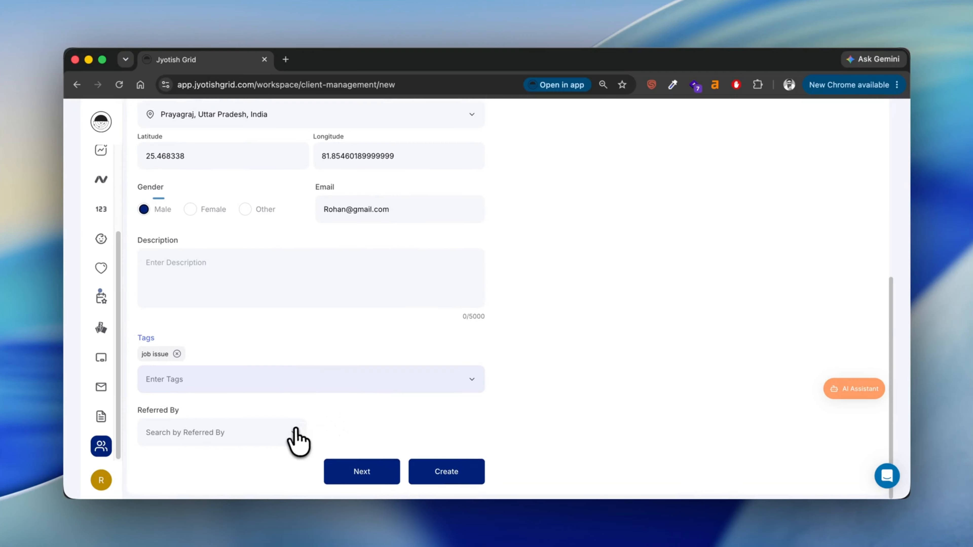
left_click(296, 445)
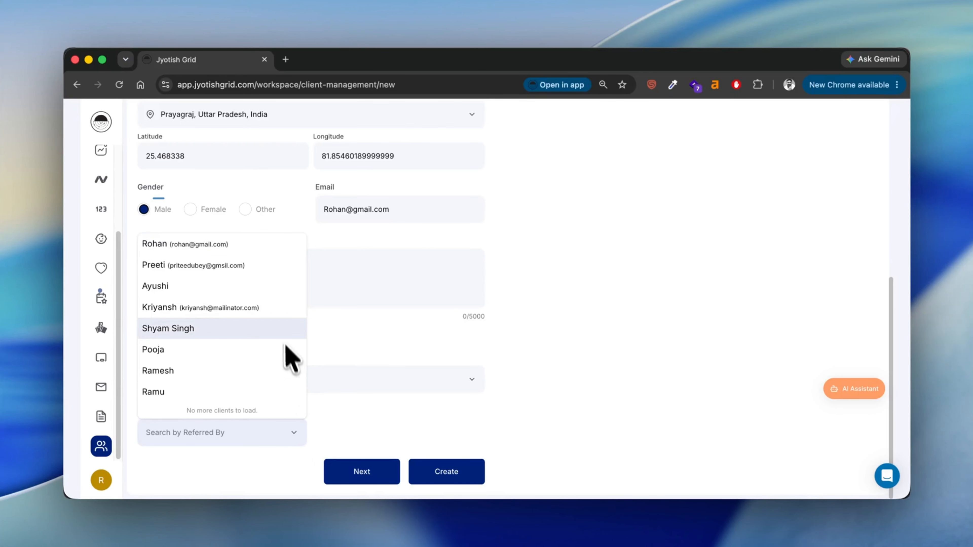
left_click(273, 292)
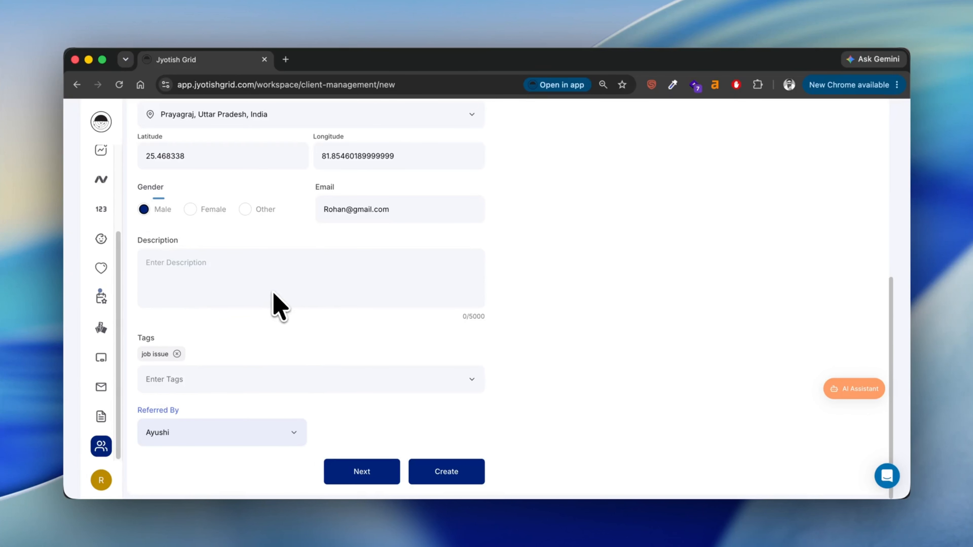
left_click(373, 479)
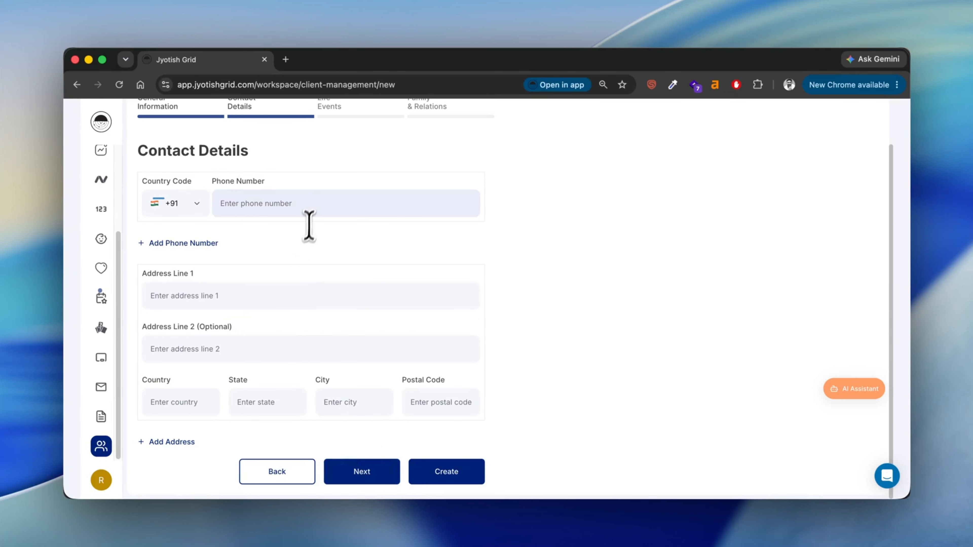
Fill in the client's phone number and the two address lines
left_click(313, 208)
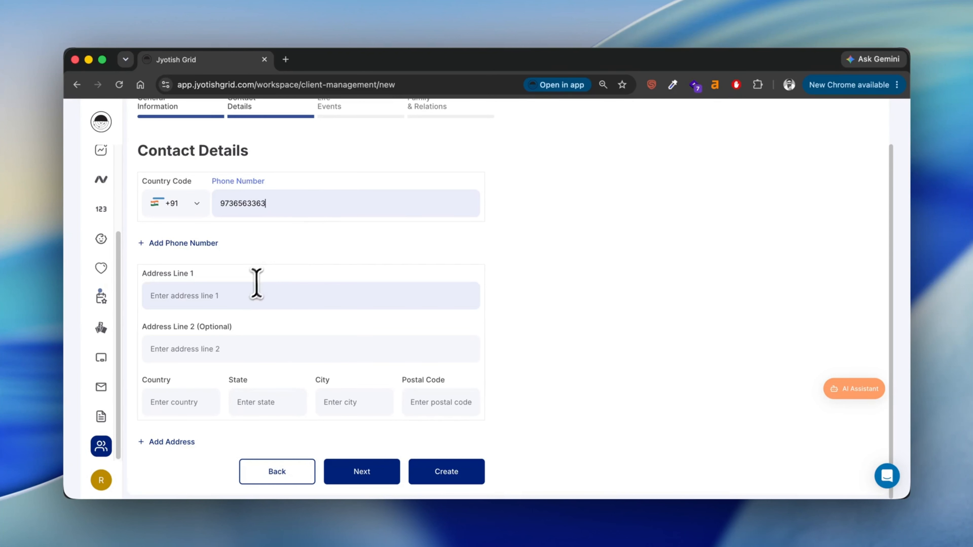
left_click(245, 299)
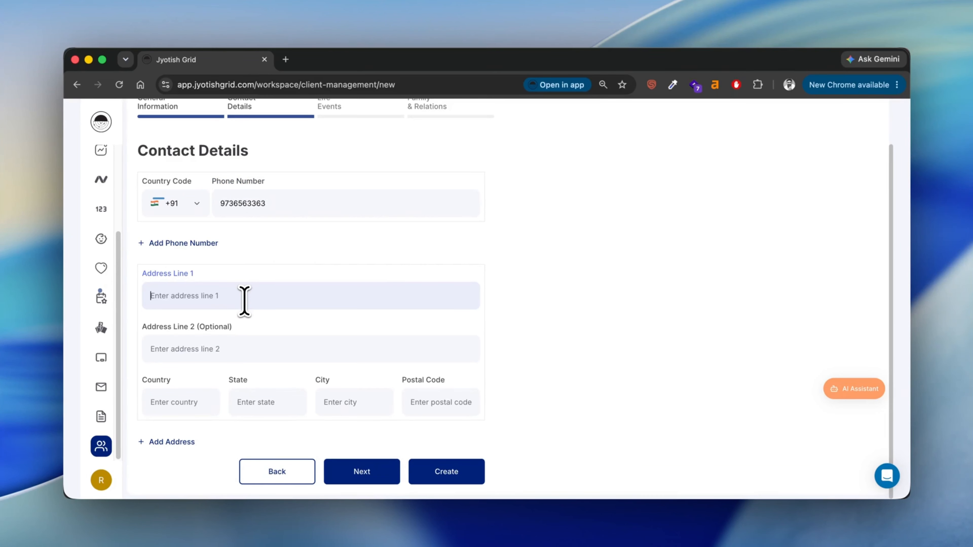
key("Caps_Lock")
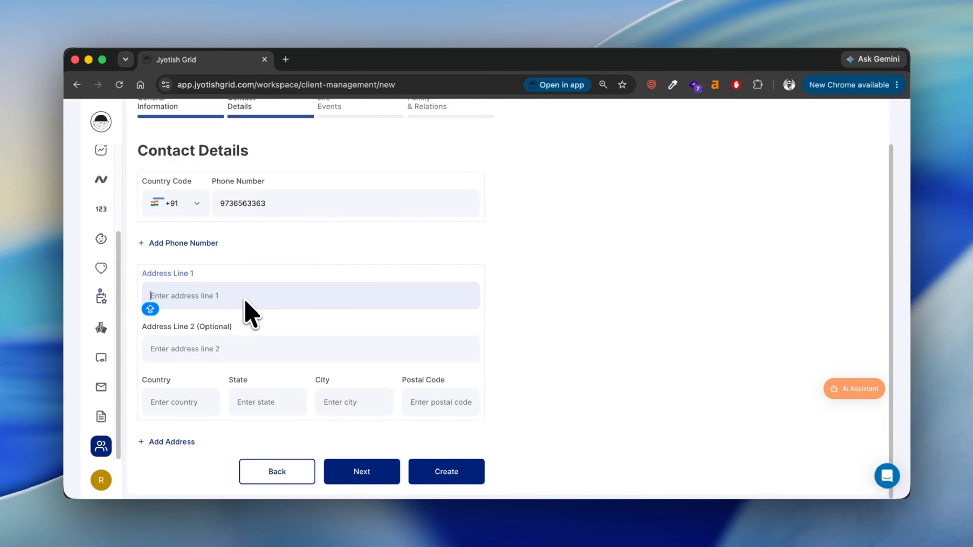
type("Jhusi")
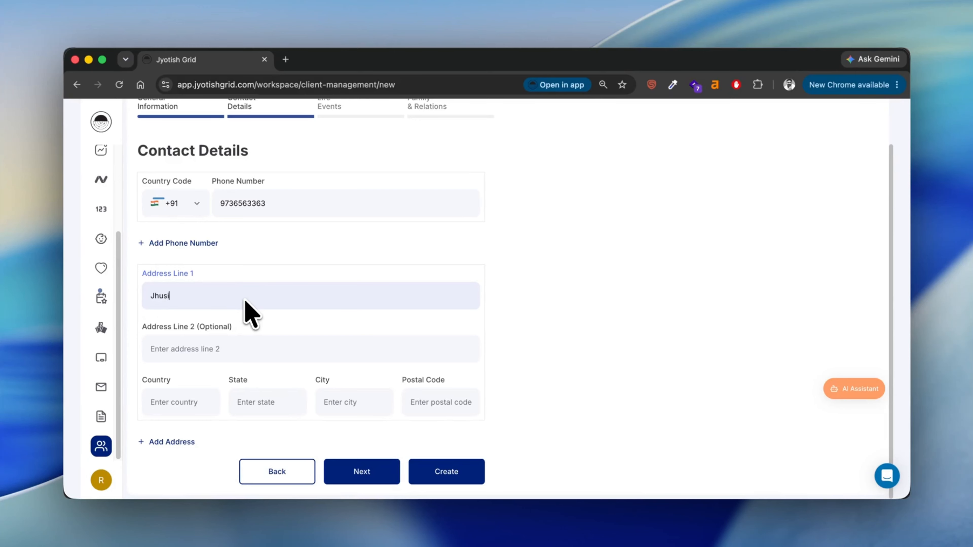
left_click(250, 343)
type("Prayagraj")
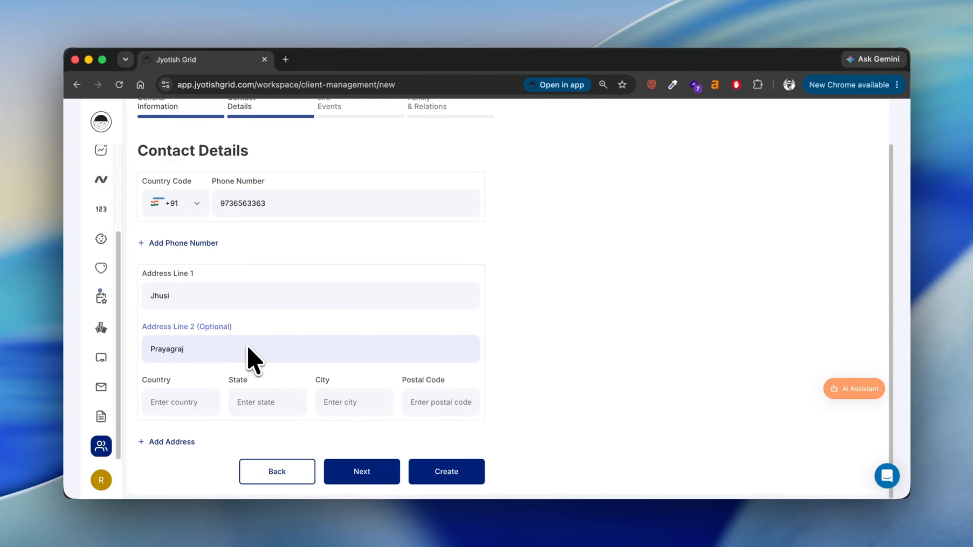
Enter country India, state UP, city Prayagraj and the postal code, then continue to Life Events
left_click(171, 403)
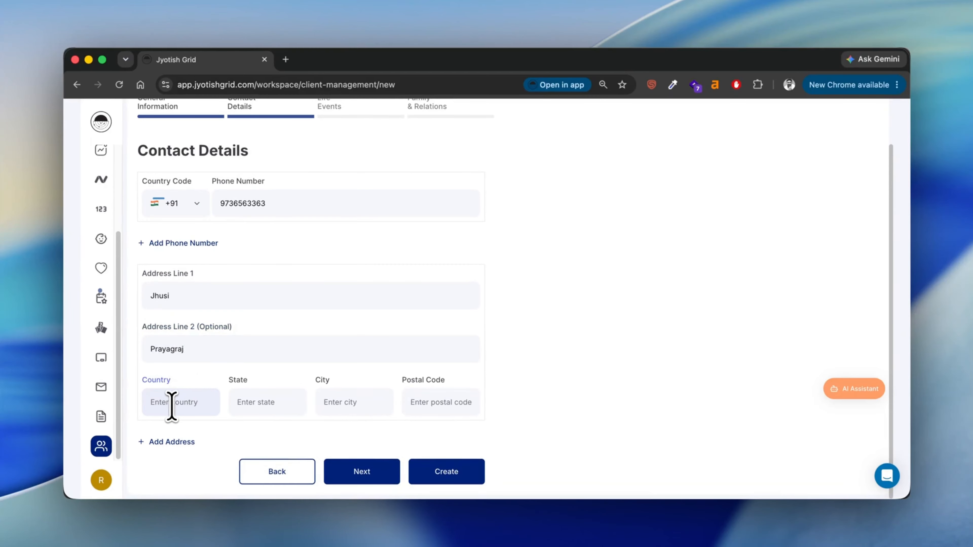
type("India")
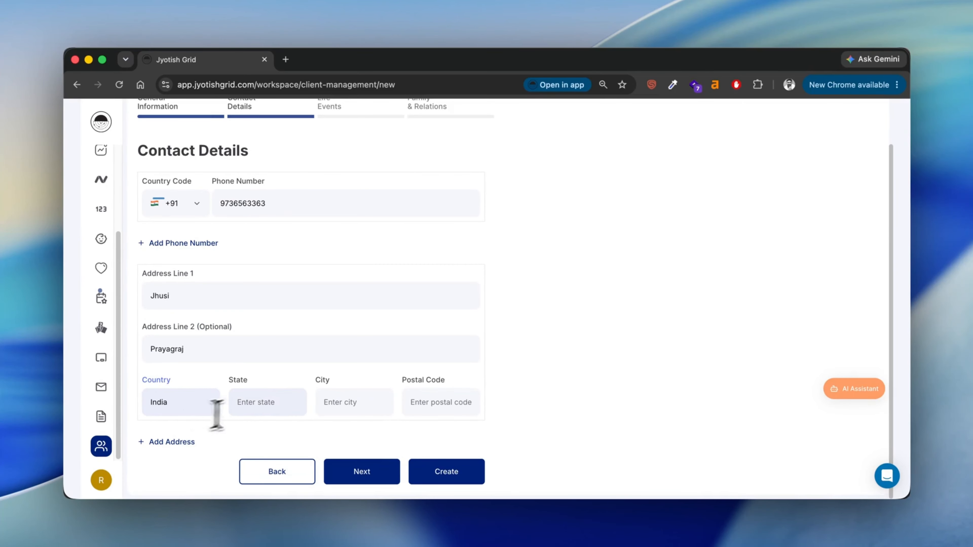
left_click(272, 408)
key("Caps_Lock")
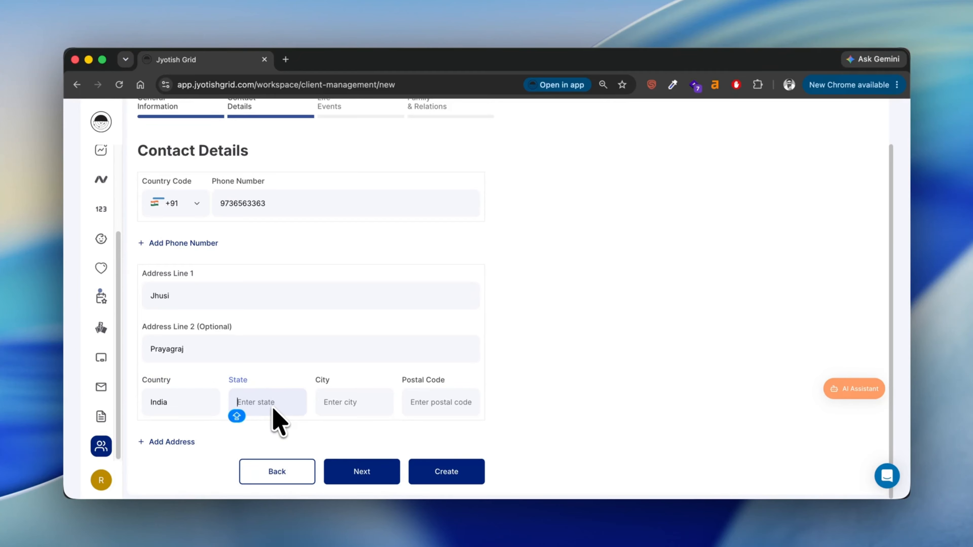
type("UP")
left_click(367, 404)
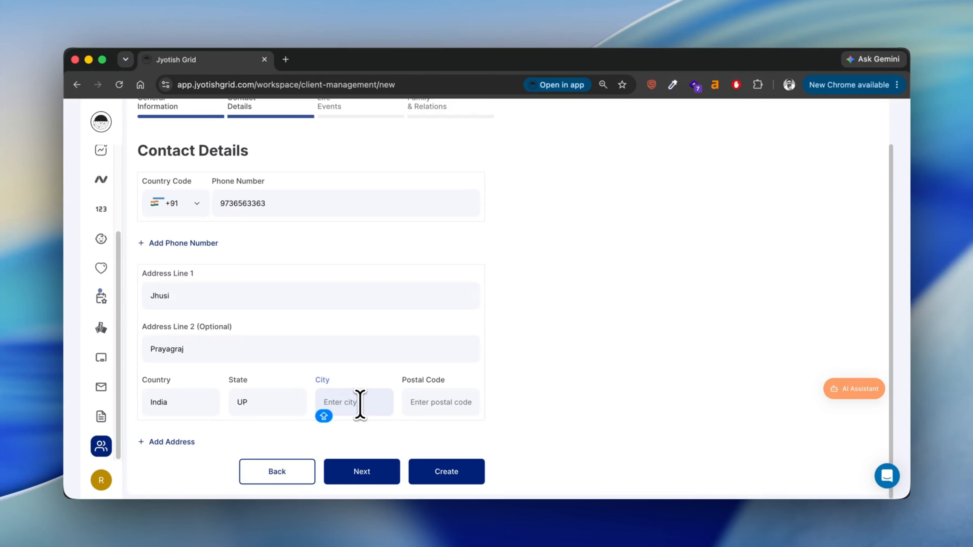
type("P")
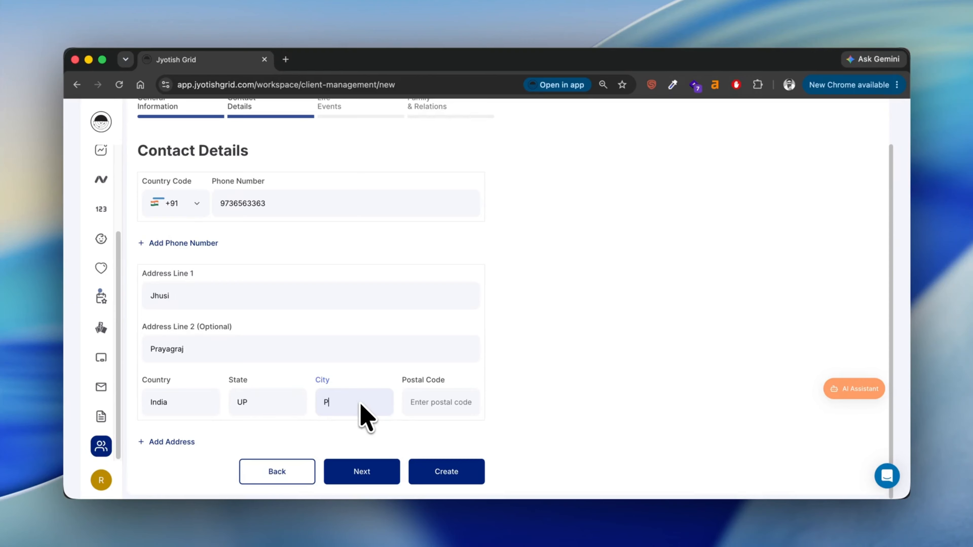
type("rayagraj")
left_click(432, 402)
type("23127")
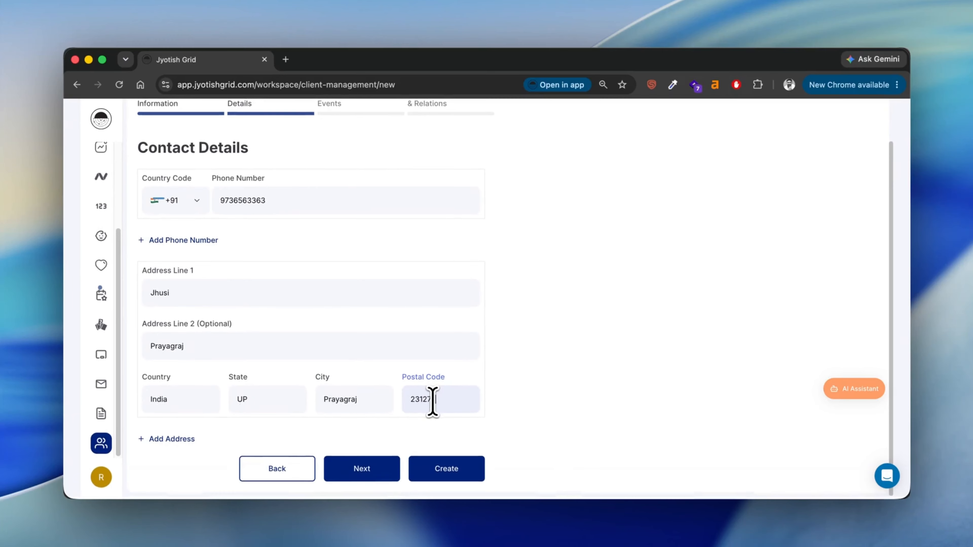
type("6")
left_click(361, 472)
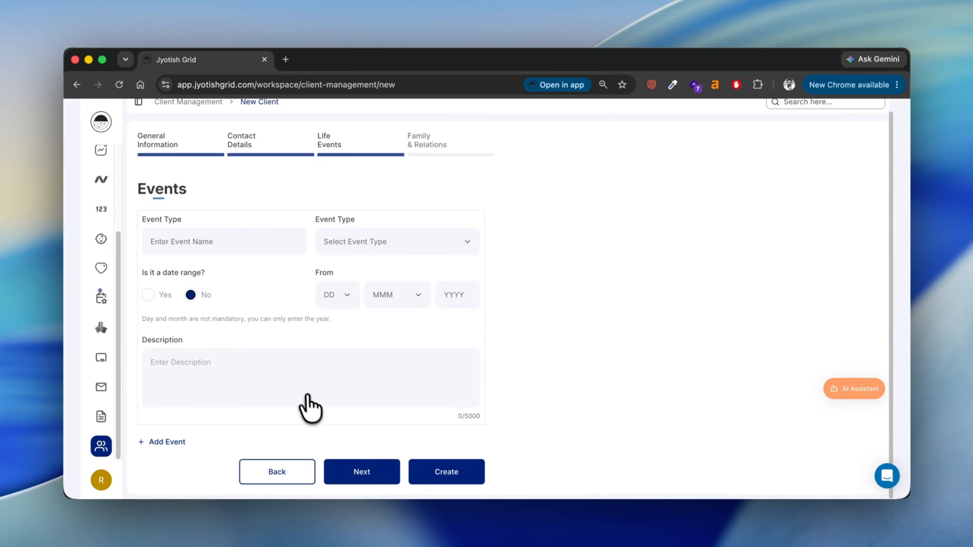
Name the life event 'job' with event type Career
left_click(258, 247)
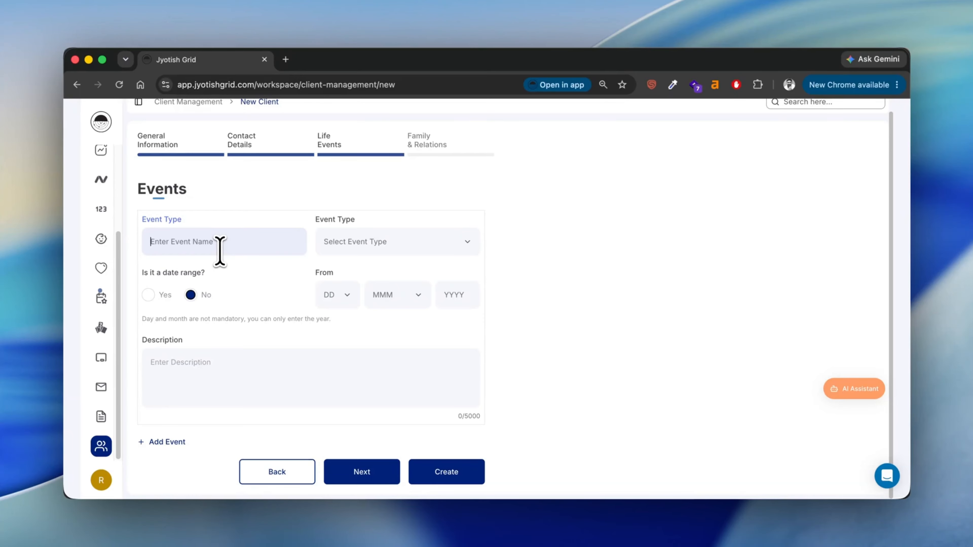
type("job")
left_click(468, 248)
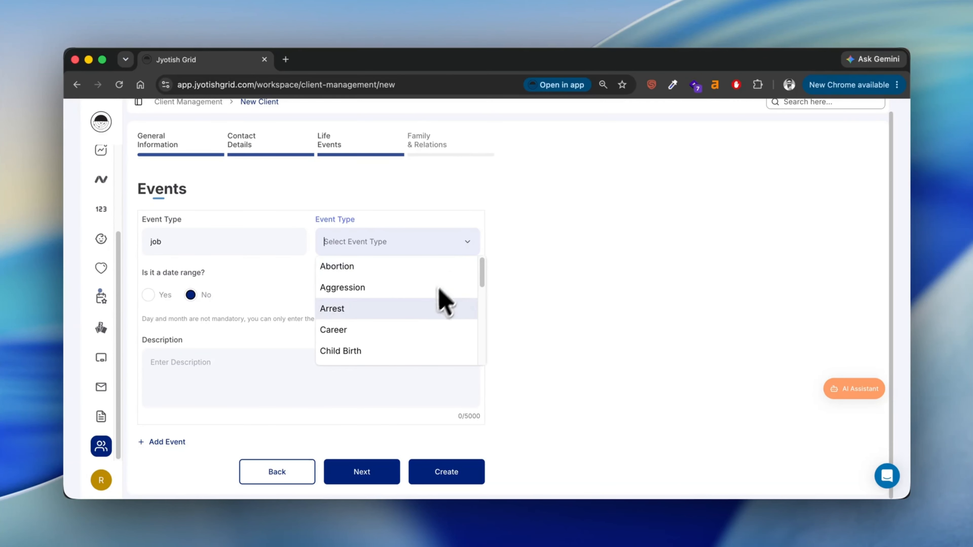
left_click(418, 326)
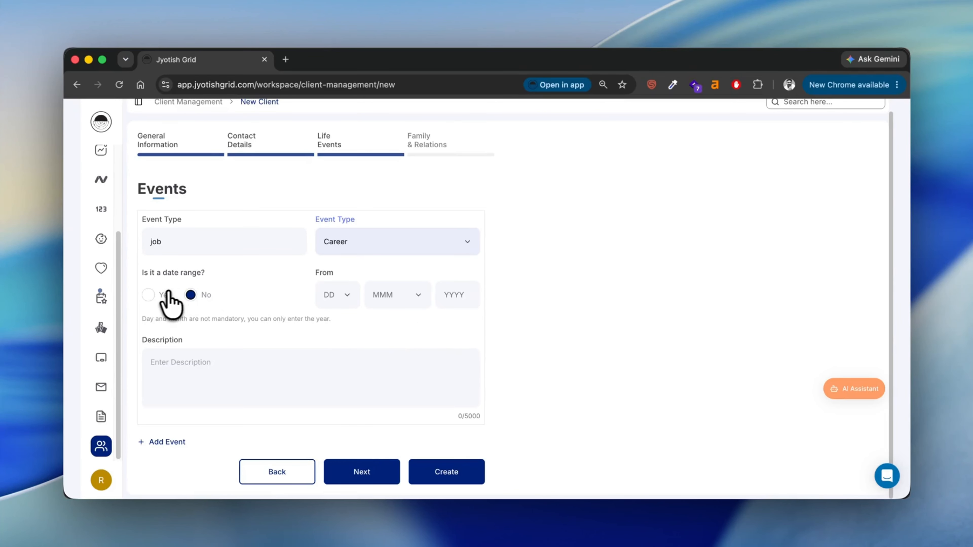
Give the job event a single date of 05 Apr 2025
left_click(147, 295)
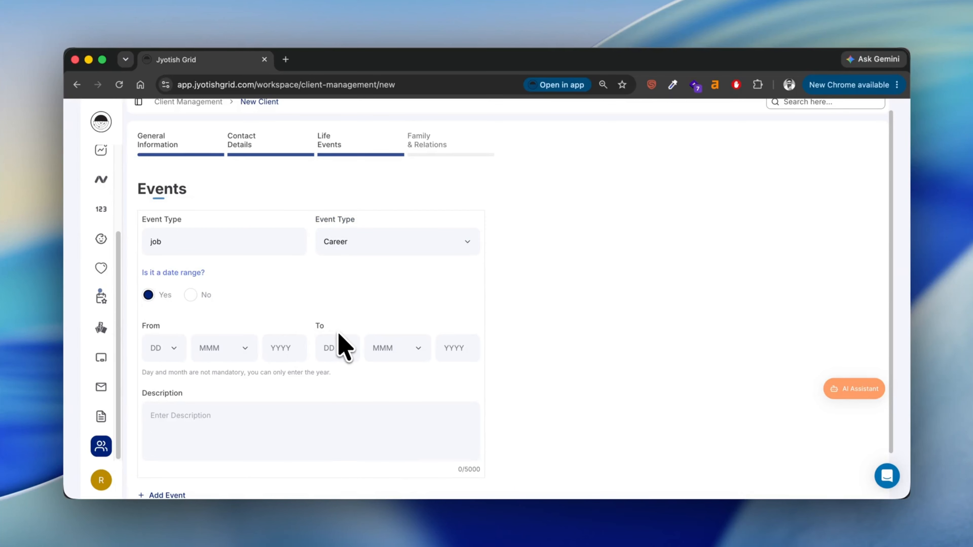
left_click(191, 294)
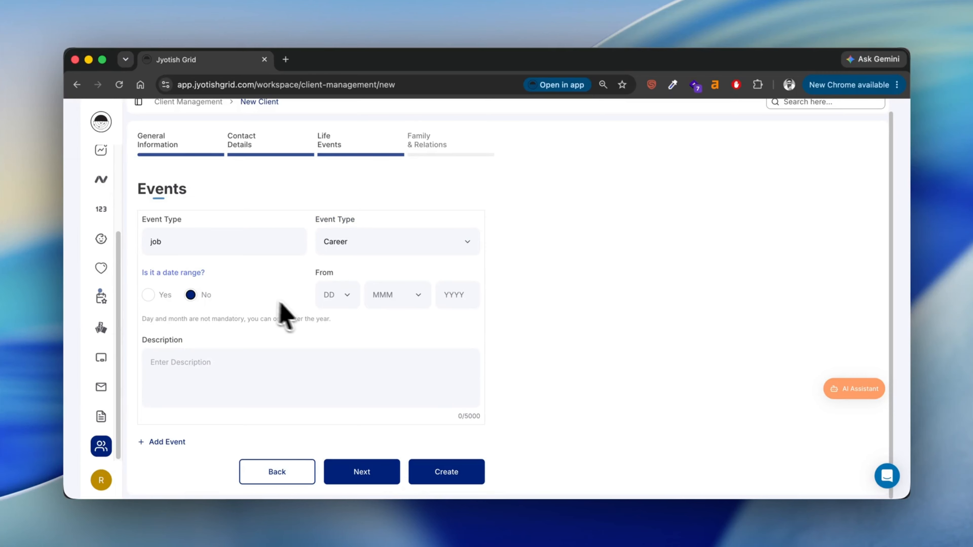
left_click(347, 295)
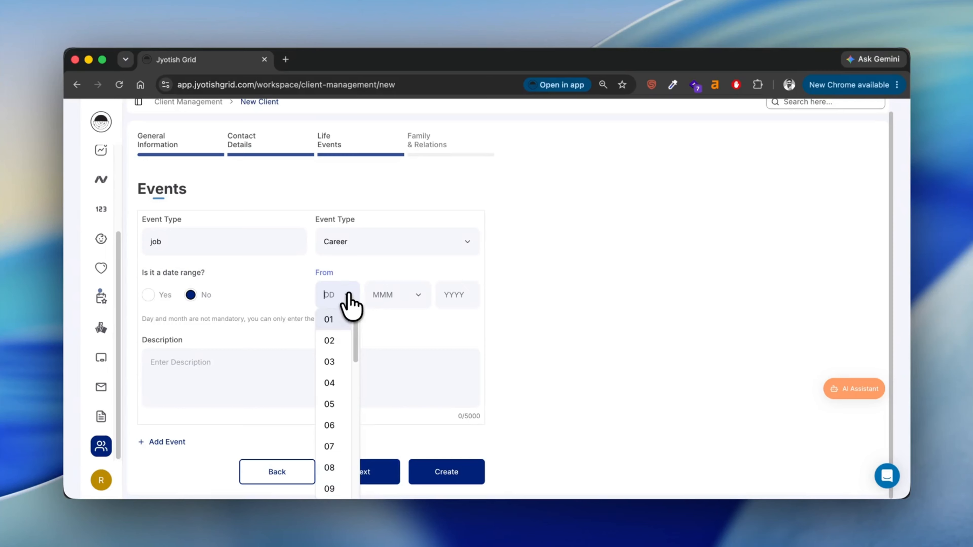
left_click(337, 404)
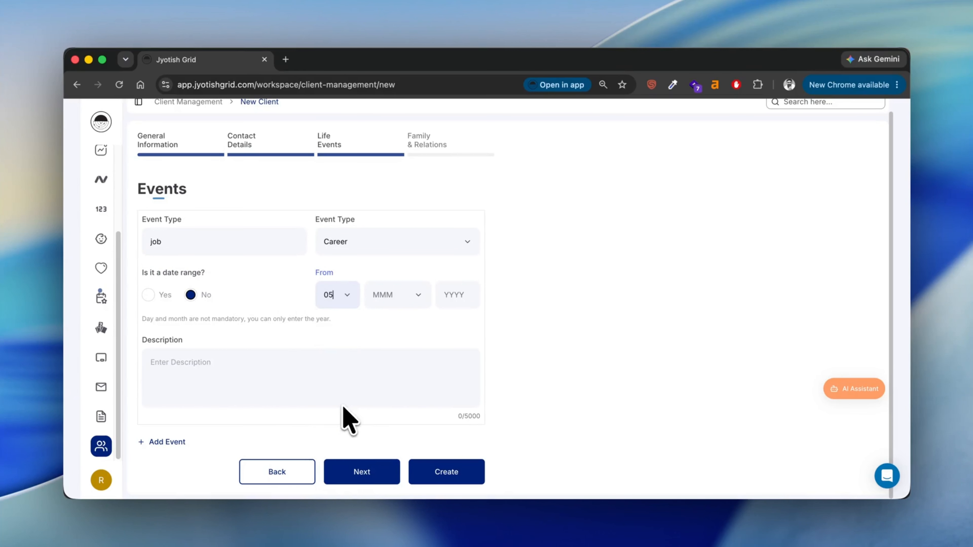
left_click(418, 298)
left_click(402, 384)
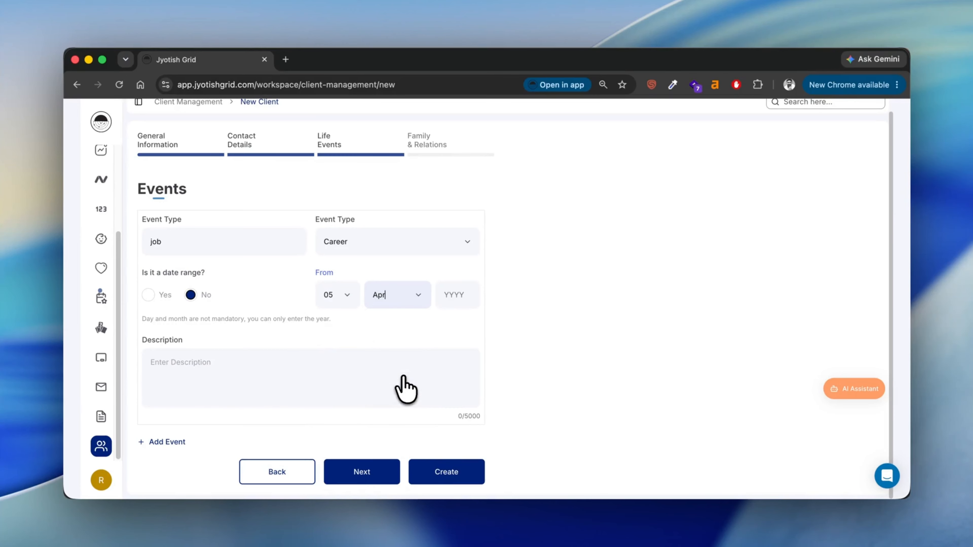
left_click(461, 299)
type("2")
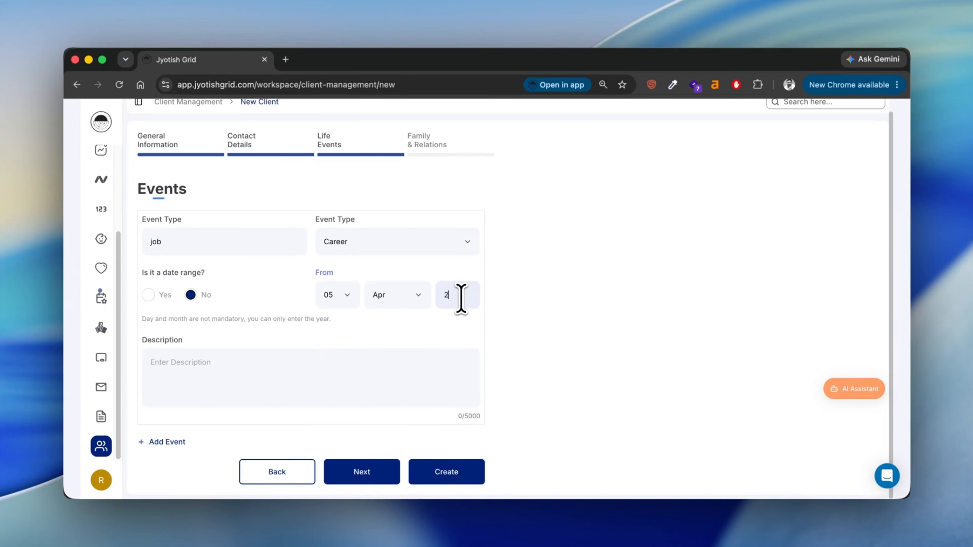
type("025")
left_click(344, 370)
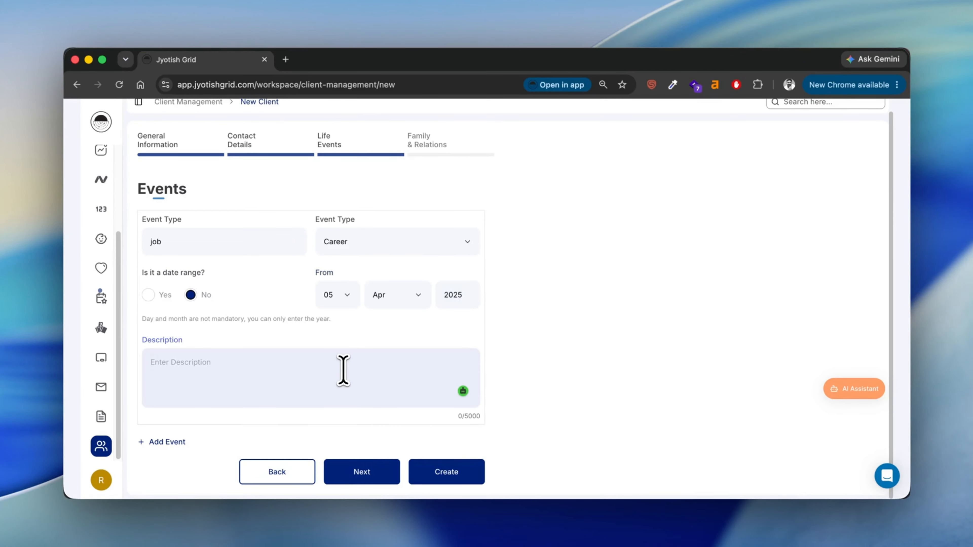
scroll(343, 371, "down", 1)
scroll(344, 371, "up", 1)
Add a second event card, then delete the empty extra card
left_click(167, 442)
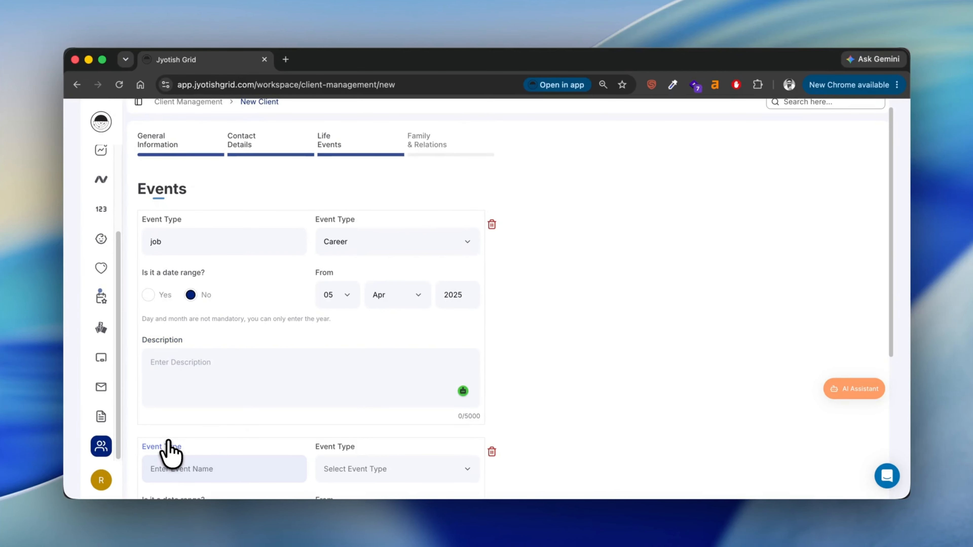
scroll(218, 461, "down", 5)
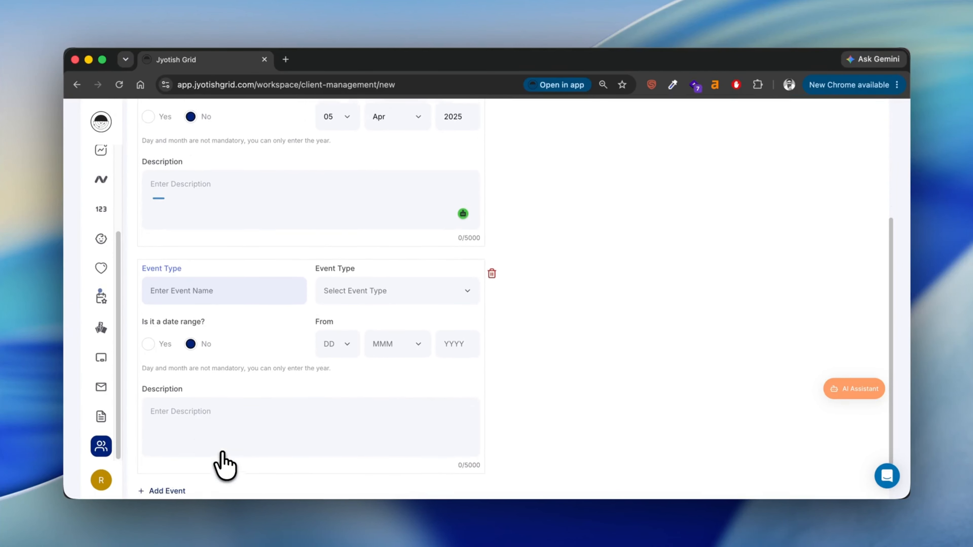
scroll(225, 466, "down", 2)
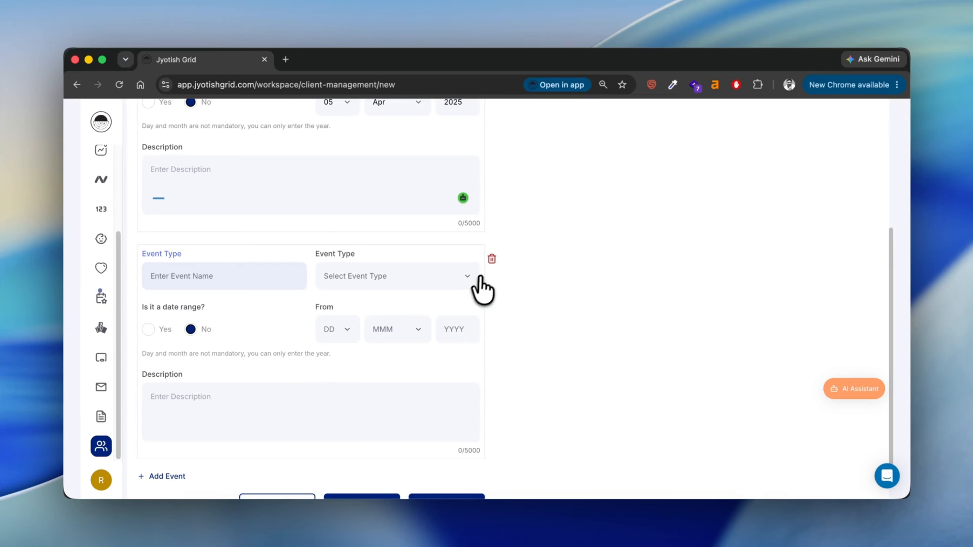
left_click(491, 258)
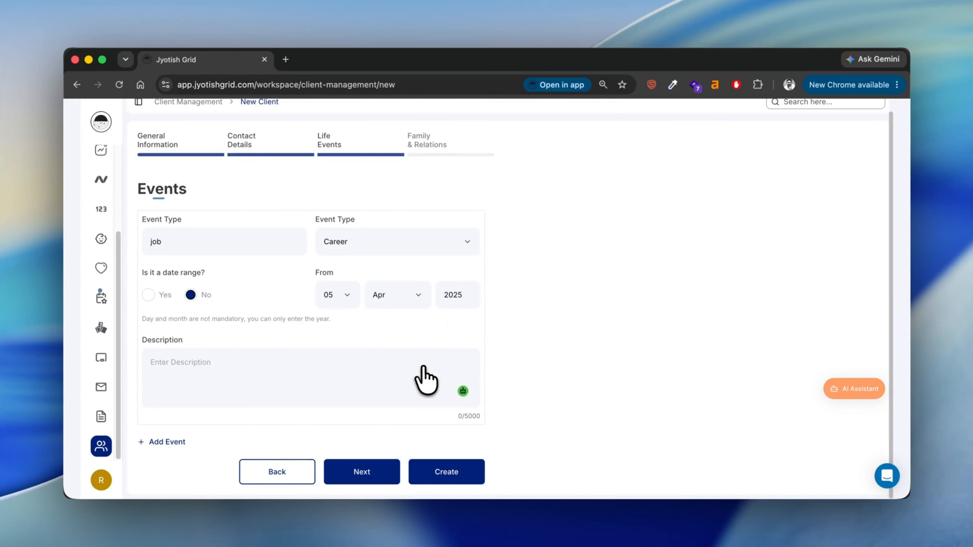
On Family and Relations, pick the related existing client and enter relation name 'Sister'
left_click(369, 474)
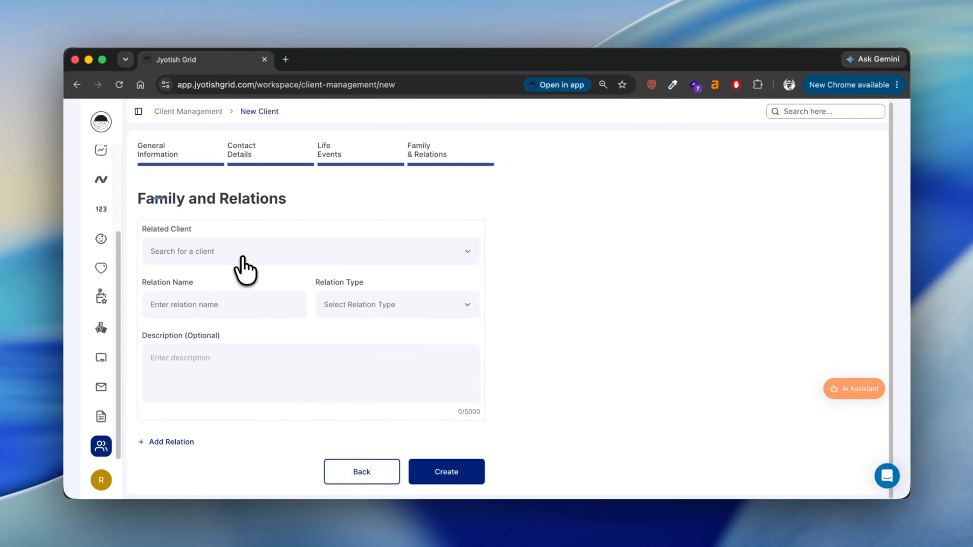
left_click(465, 255)
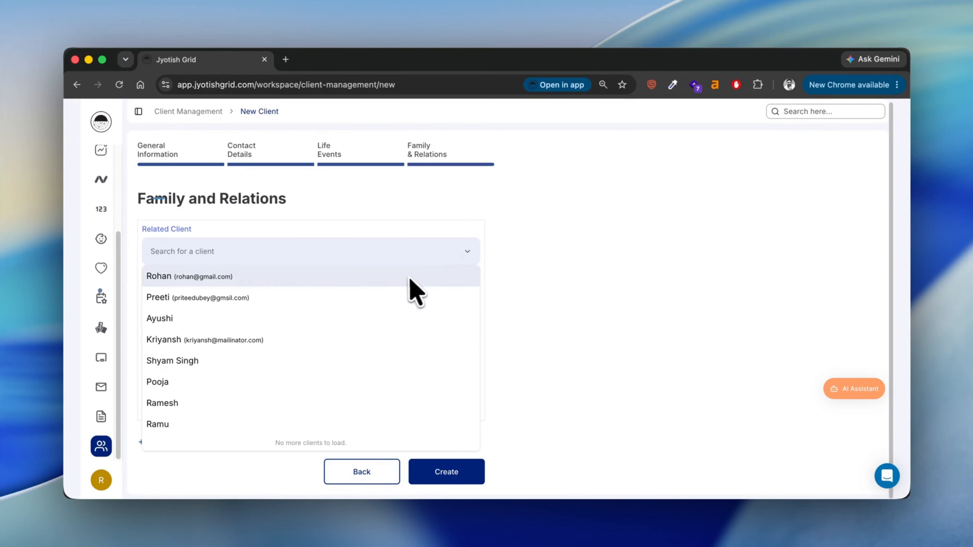
left_click(356, 317)
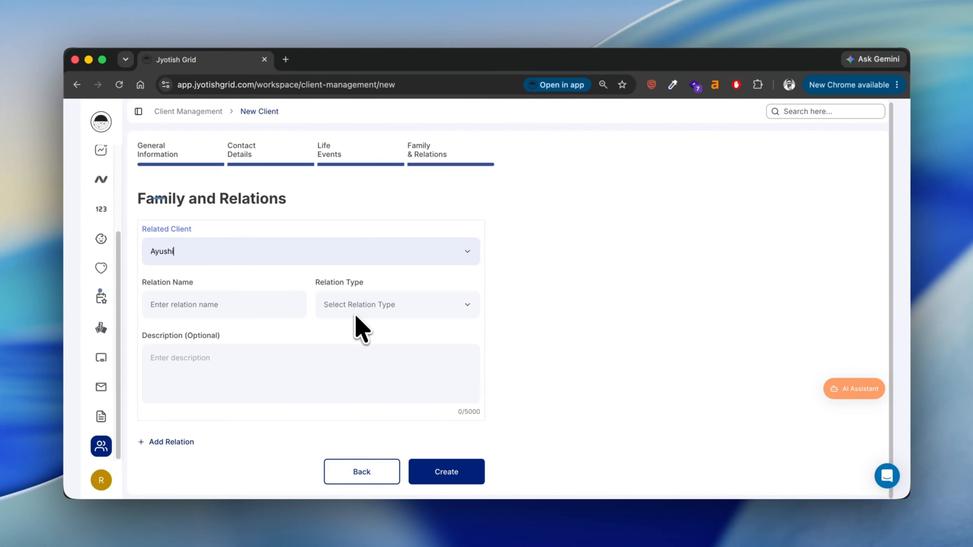
left_click(291, 304)
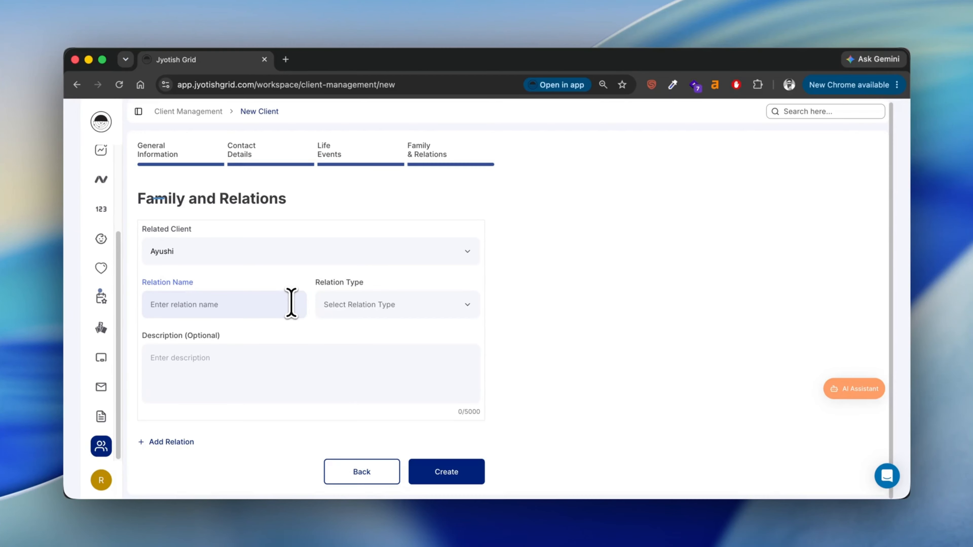
key("Caps_Lock")
type("SI")
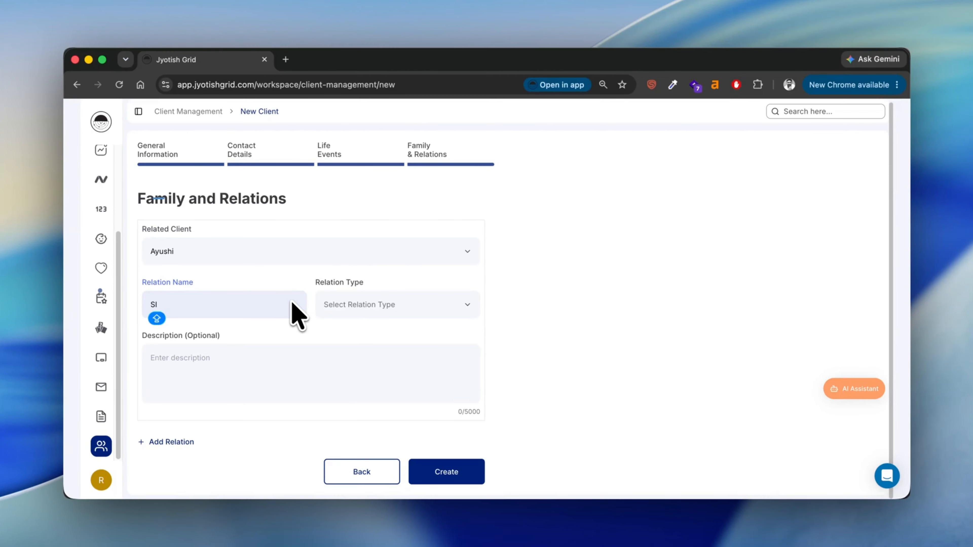
key("Caps_Lock")
key("BackSpace")
type("isted")
key("BackSpace")
type("r")
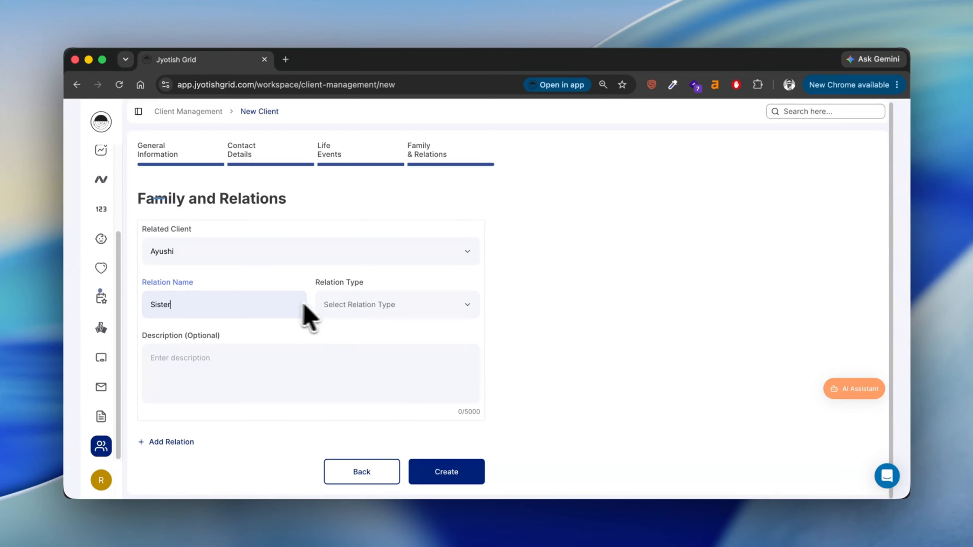
Set relation type Sibling (Brother/Sister/Cousin) and delete the extra empty relation block
left_click(463, 305)
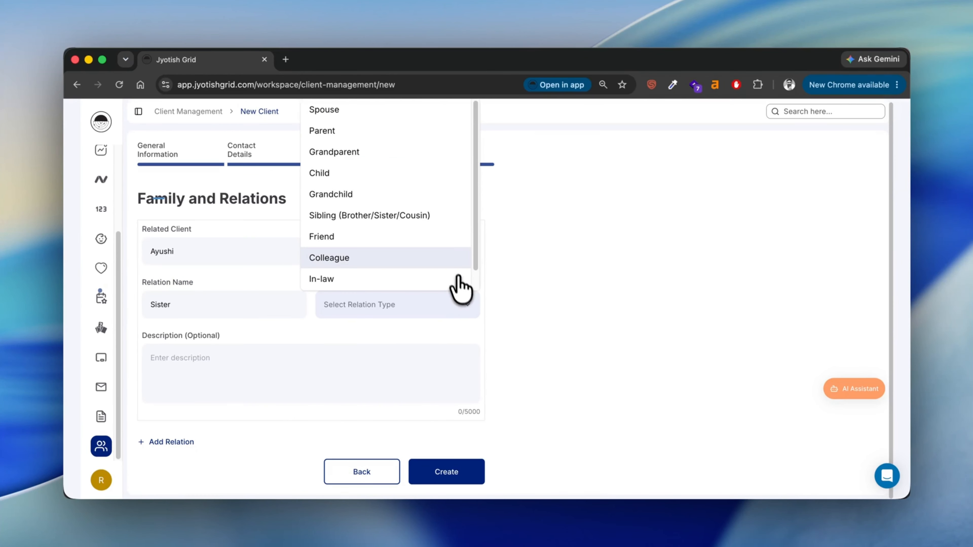
left_click(432, 217)
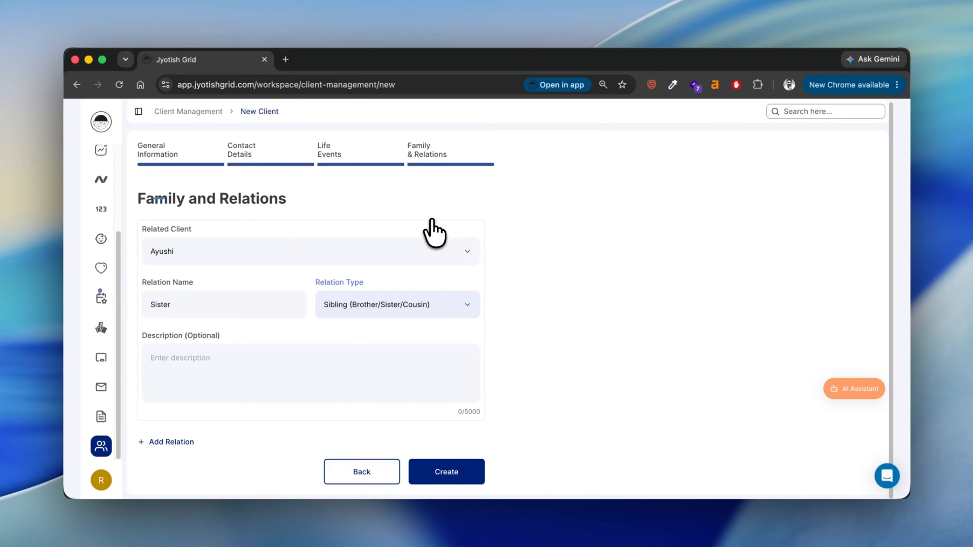
left_click(341, 363)
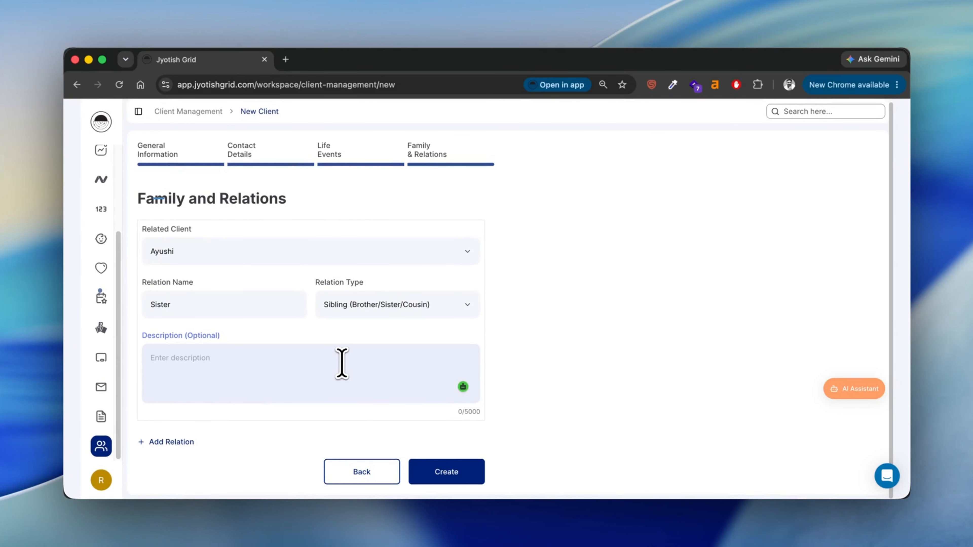
left_click(188, 442)
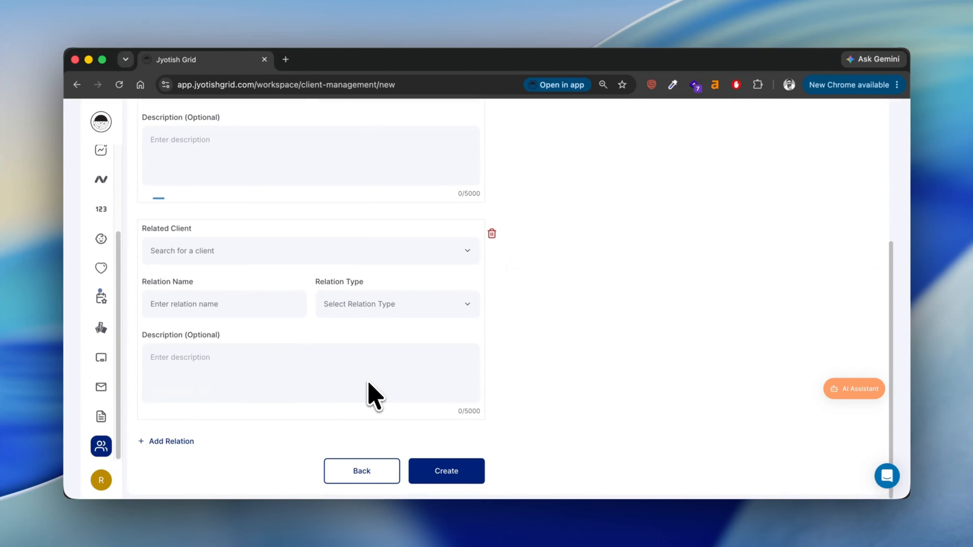
left_click(491, 235)
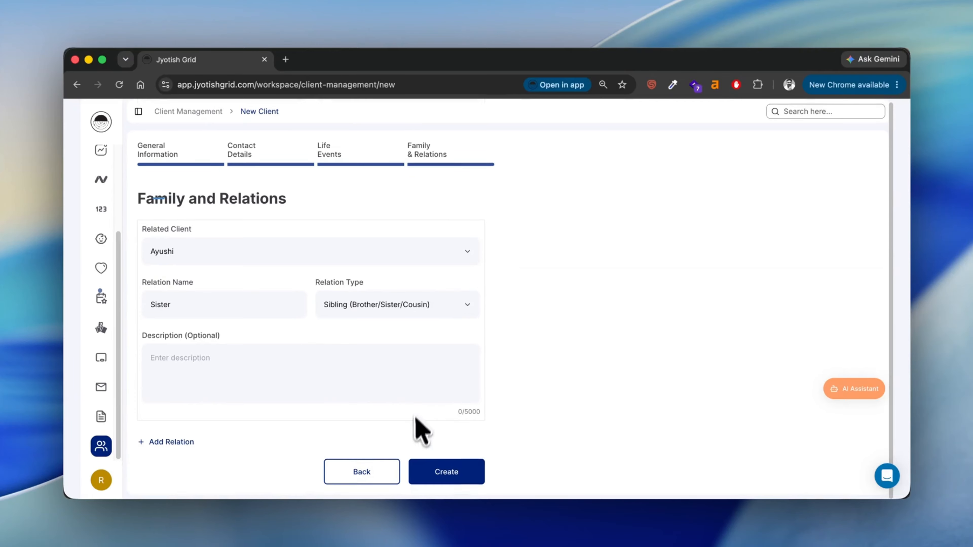
Create the client, open his details page and scroll to the job event and sister relation
left_click(436, 473)
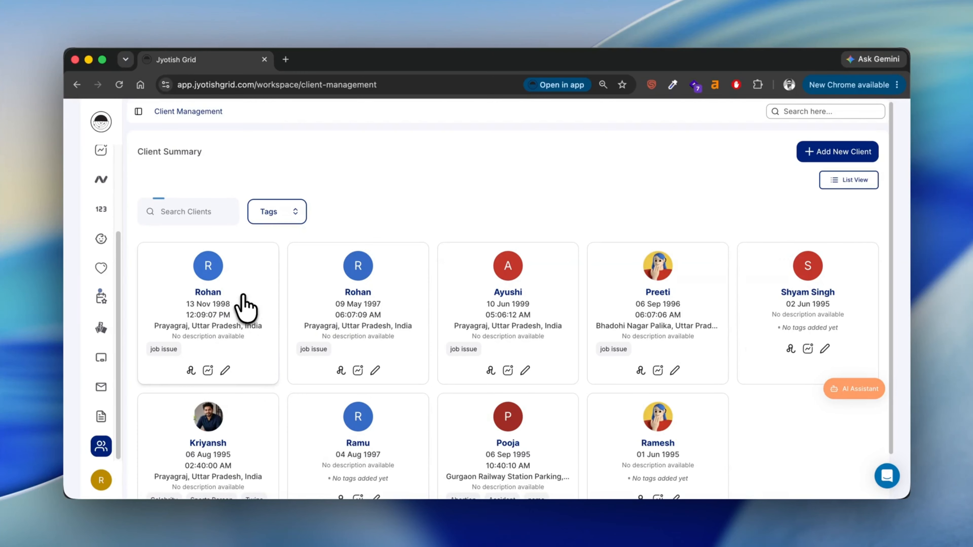
left_click(226, 370)
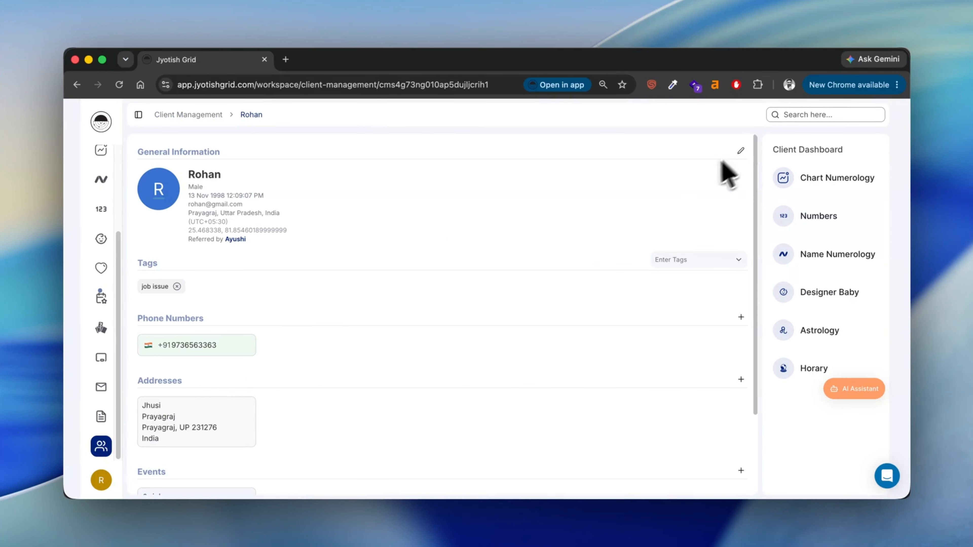
scroll(569, 270, "down", 5)
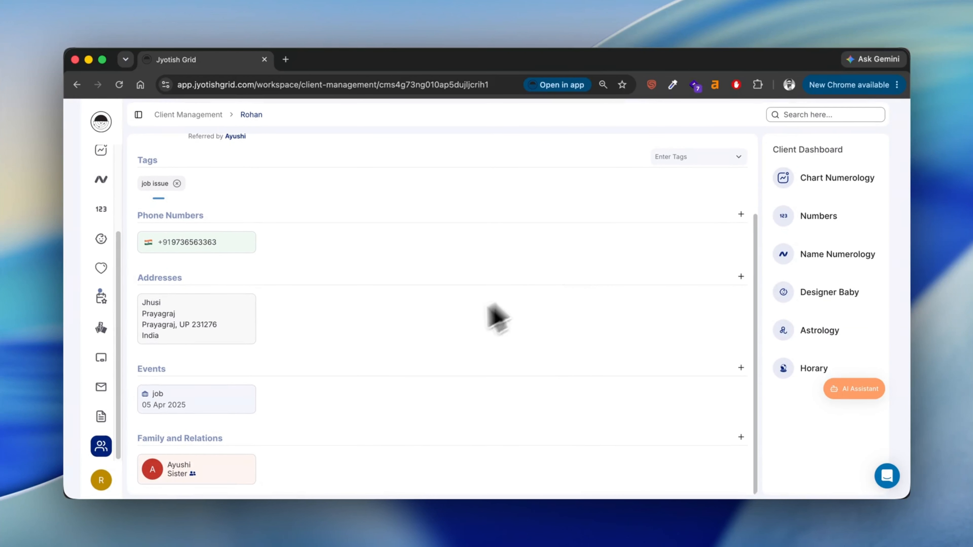
mouse_move(228, 458)
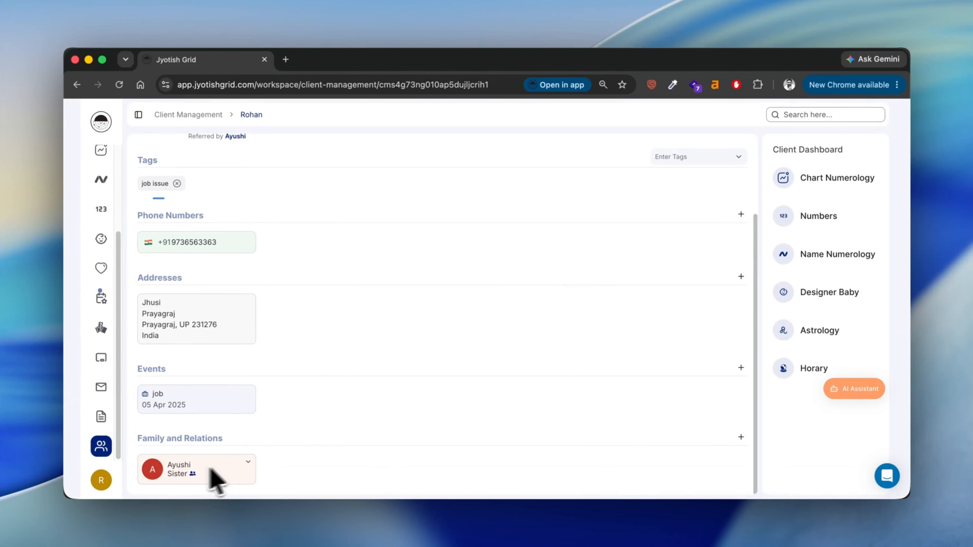
Open the related sister's profile, confirm the sibling link, and return to the new client's profile
left_click(179, 465)
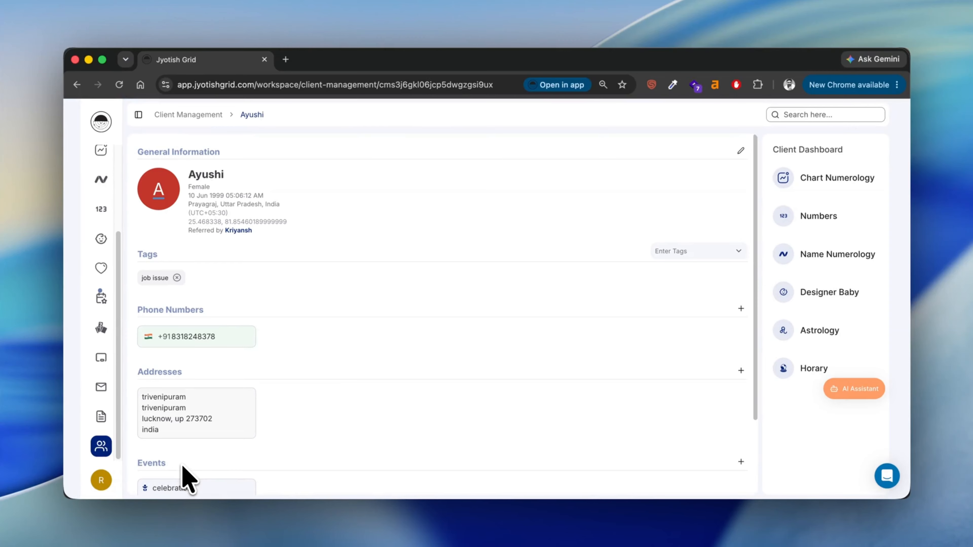
scroll(230, 418, "down", 3)
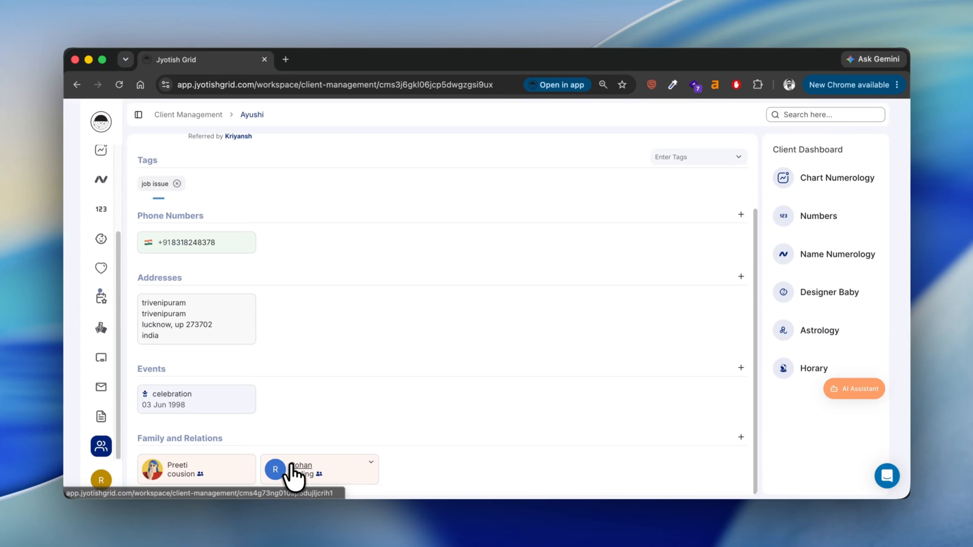
left_click(292, 466)
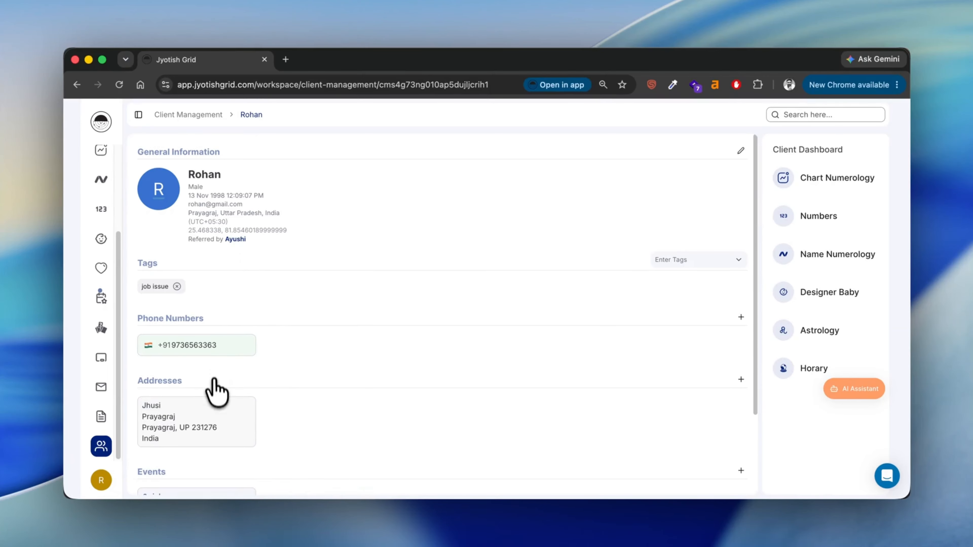
Scroll through the new client's details page and back up to his general information
scroll(217, 403, "down", 3)
scroll(217, 403, "down", 2)
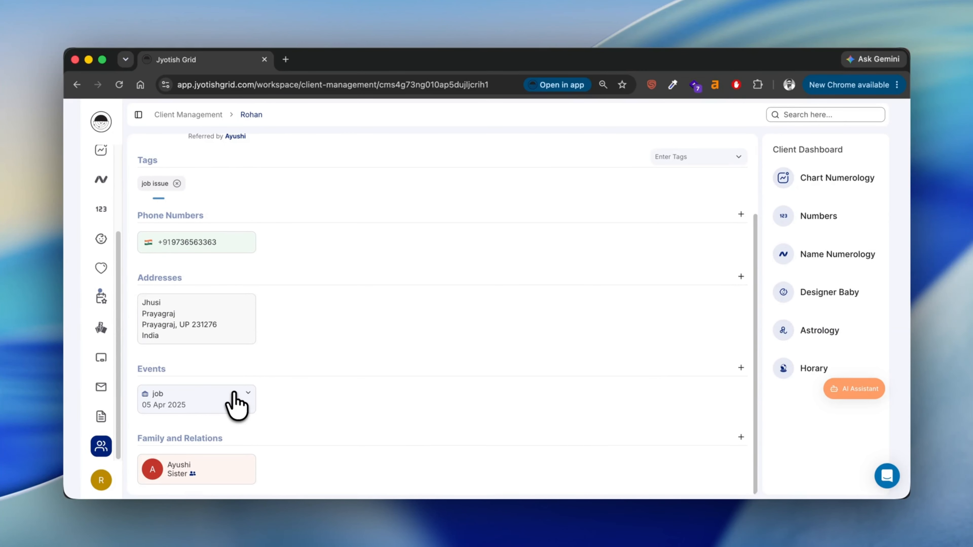
scroll(236, 402, "up", 2)
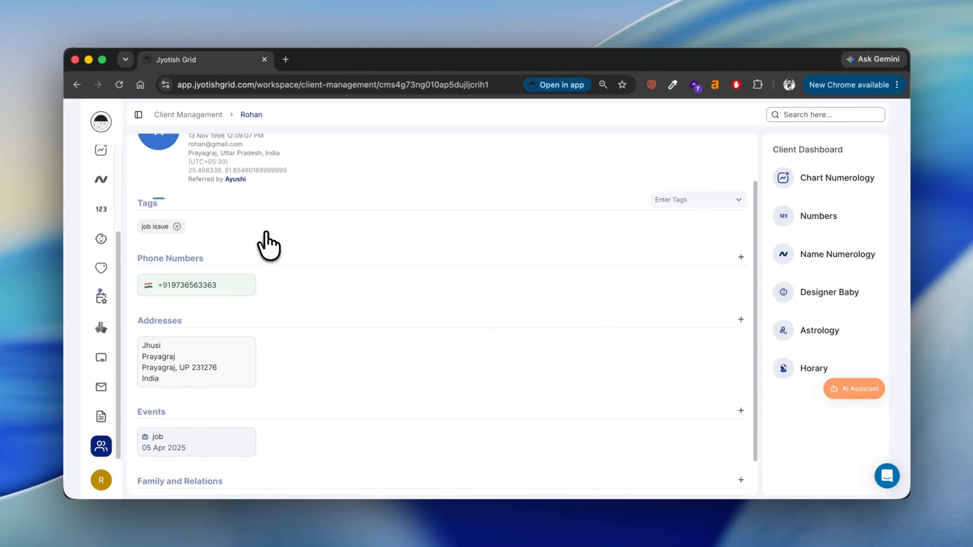
scroll(347, 211, "up", 3)
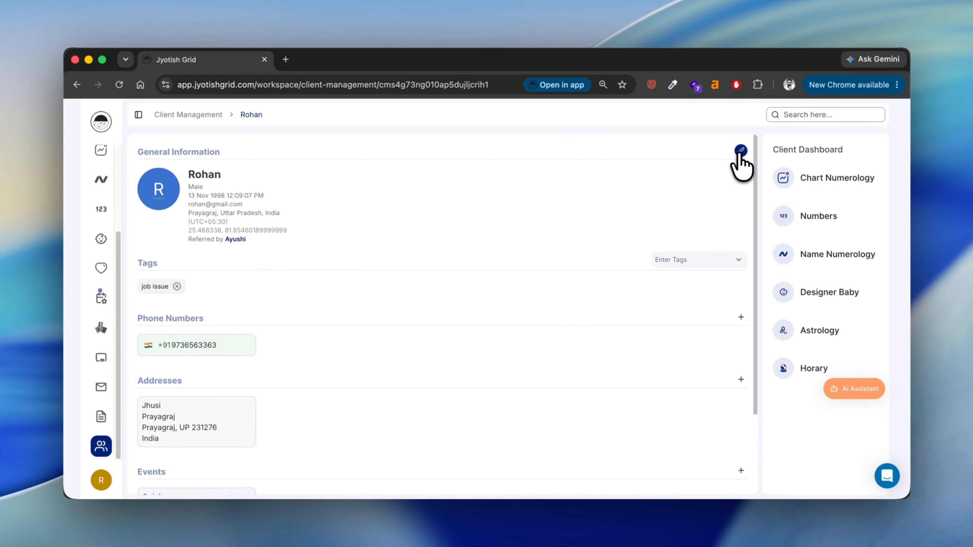
left_click(741, 150)
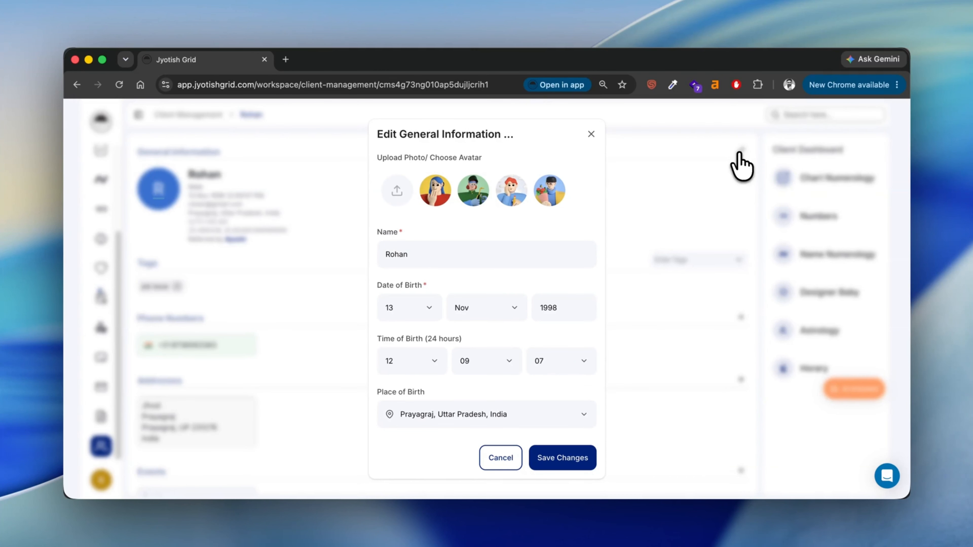
scroll(555, 301, "down", 3)
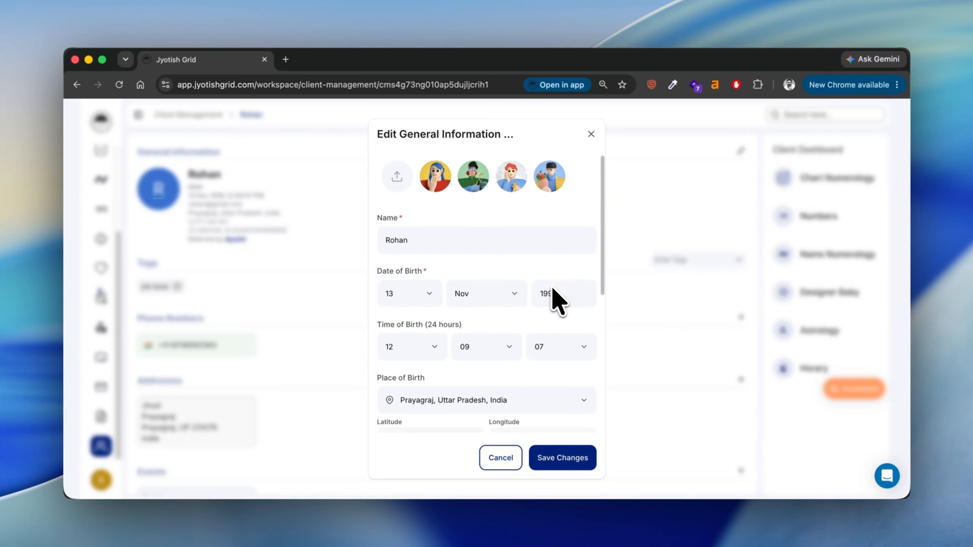
scroll(558, 301, "down", 3)
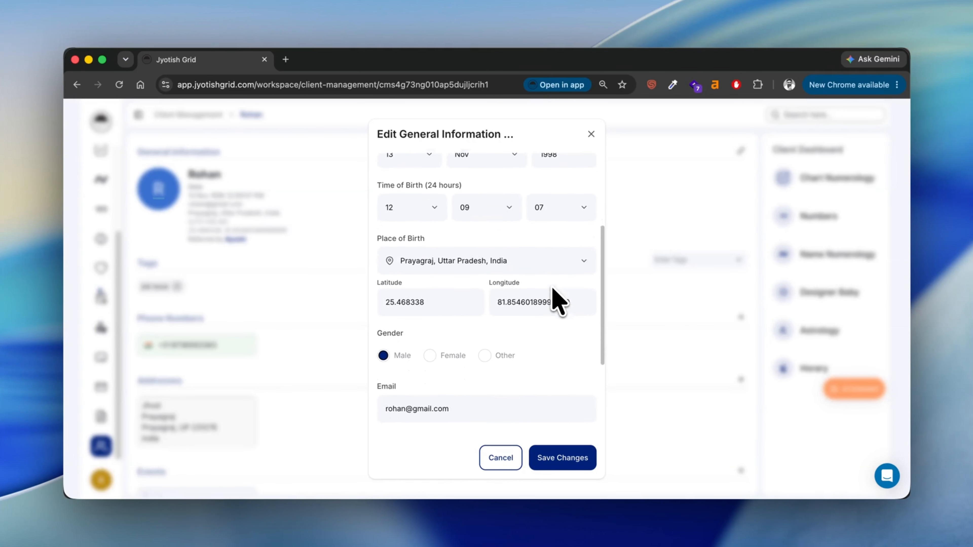
scroll(552, 289, "down", 5)
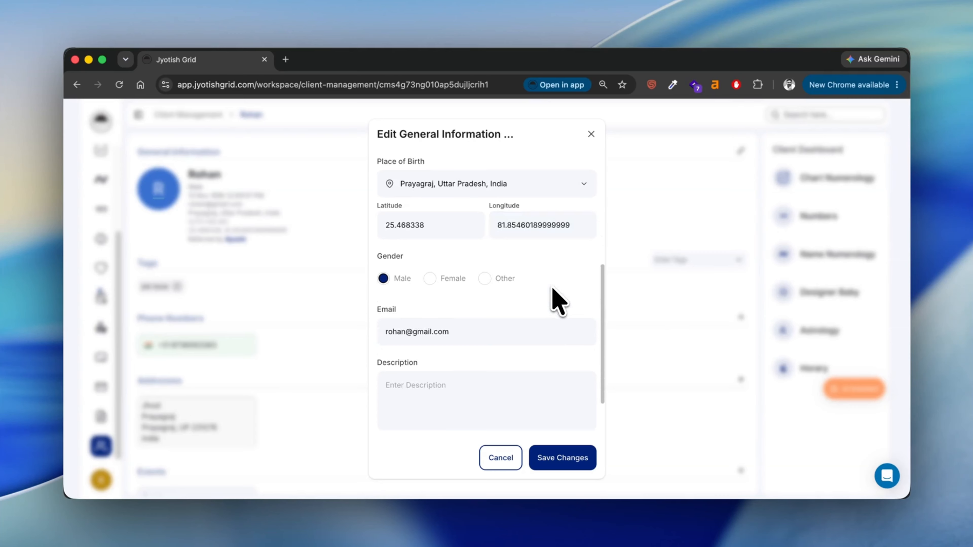
scroll(553, 288, "up", 10)
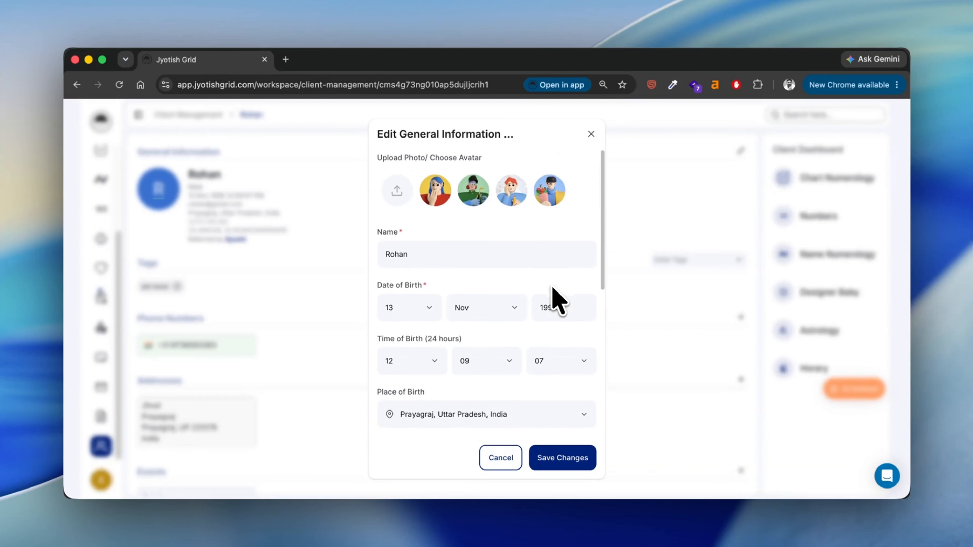
left_click(591, 135)
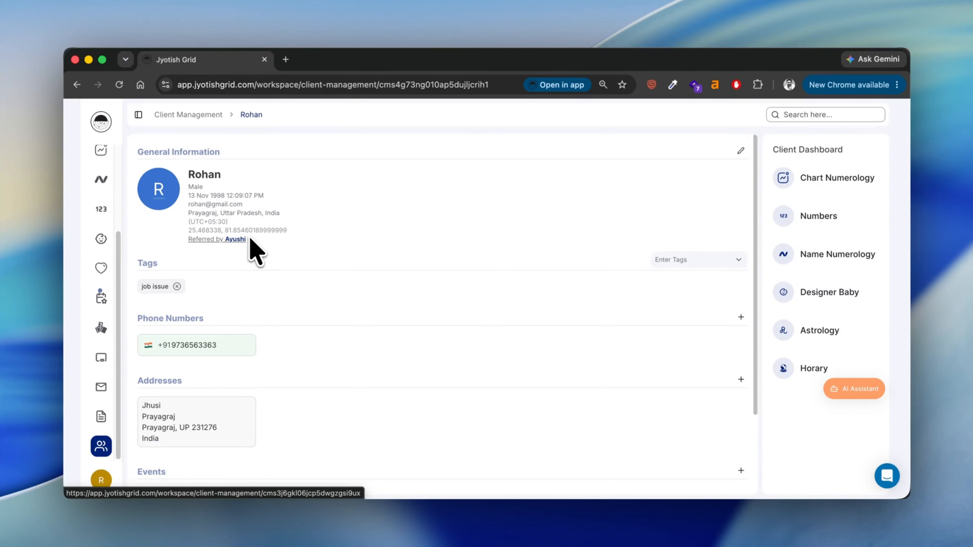
Open the job event in its editor, then close it without changes
scroll(255, 249, "down", 5)
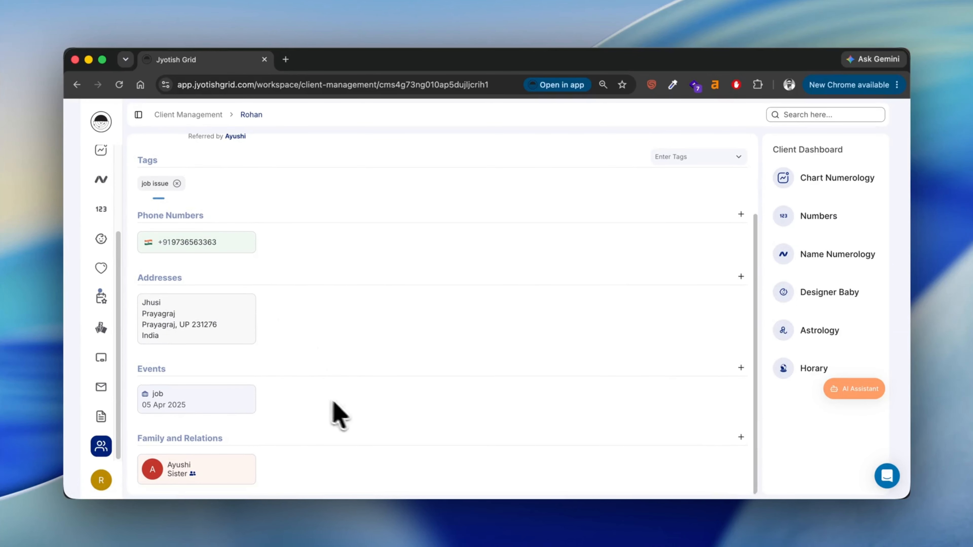
left_click(248, 395)
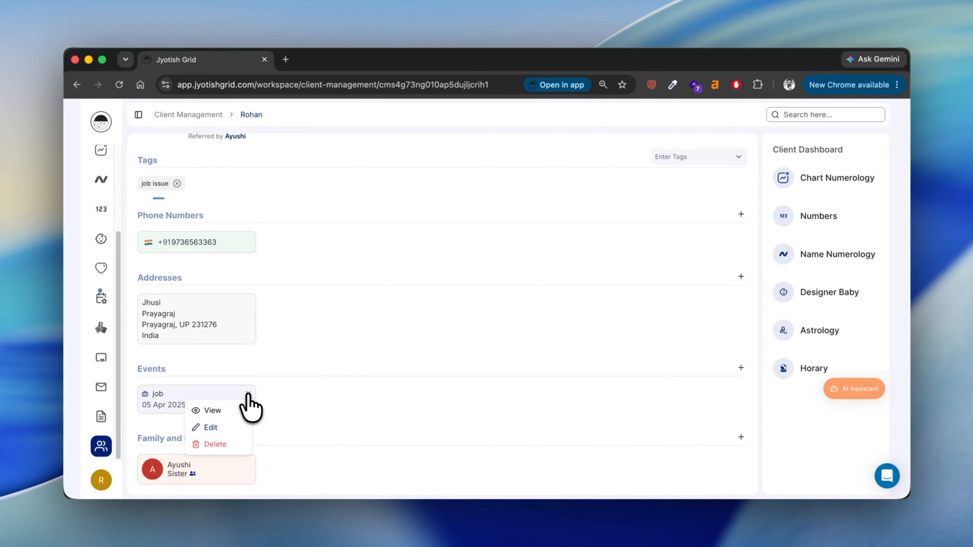
left_click(233, 426)
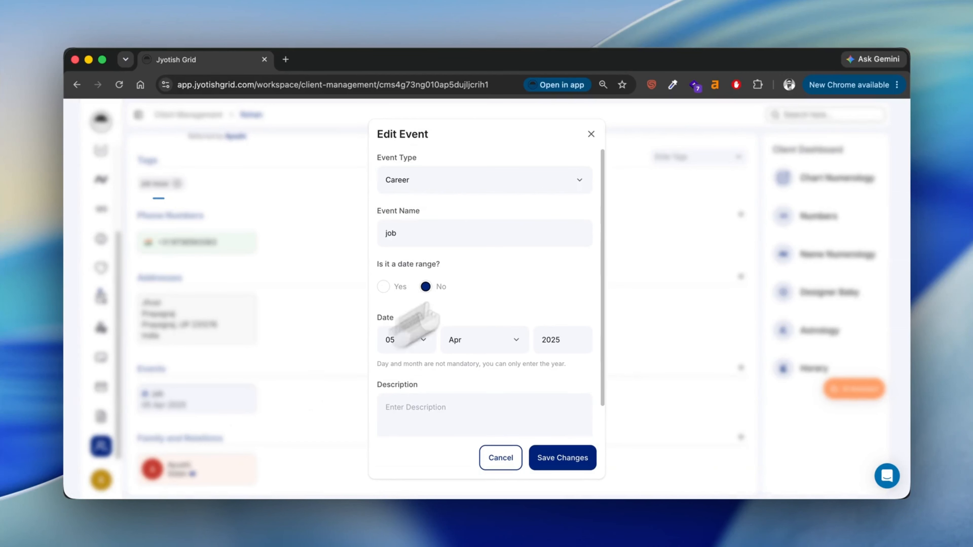
left_click(593, 136)
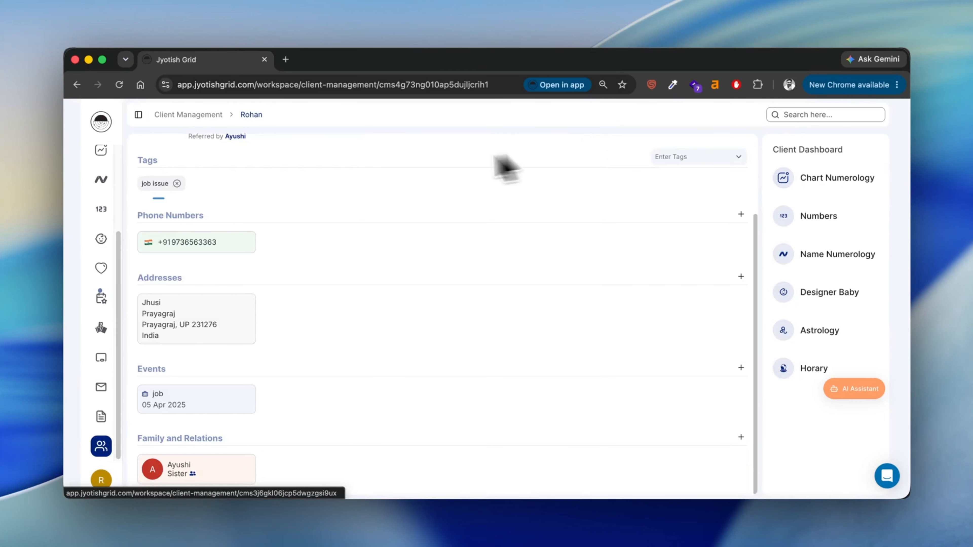
Add the Fraud tag from System Tags beside the existing job issue tag
scroll(667, 217, "up", 3)
left_click(674, 217)
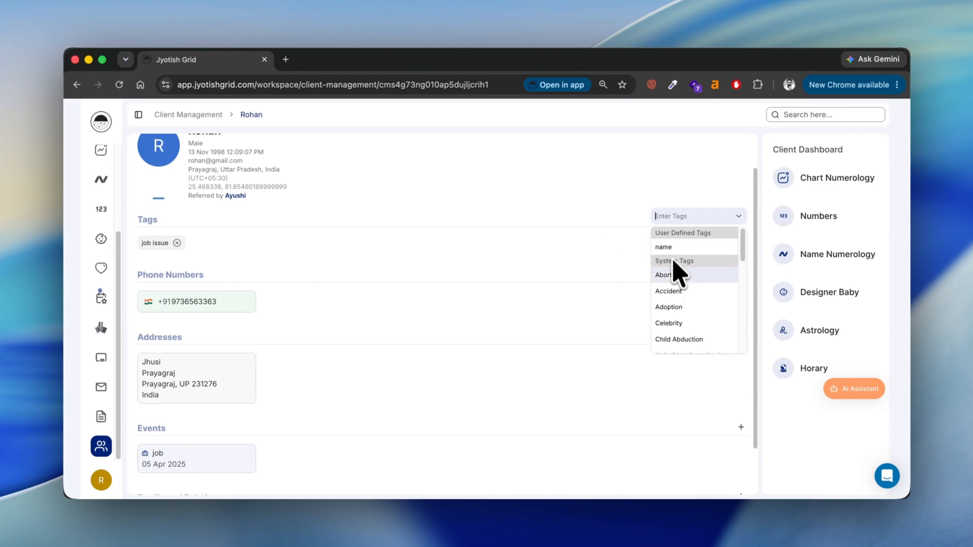
scroll(676, 300, "down", 5)
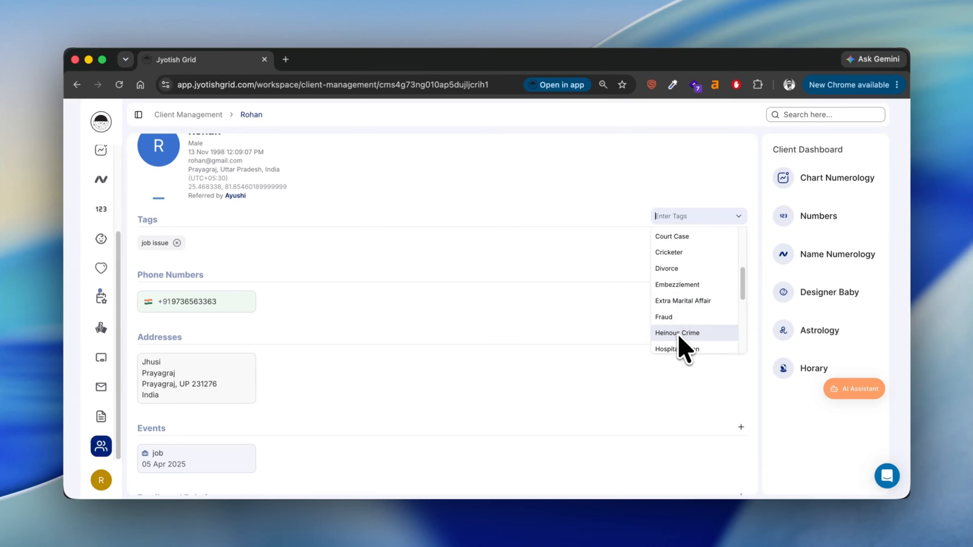
left_click(677, 322)
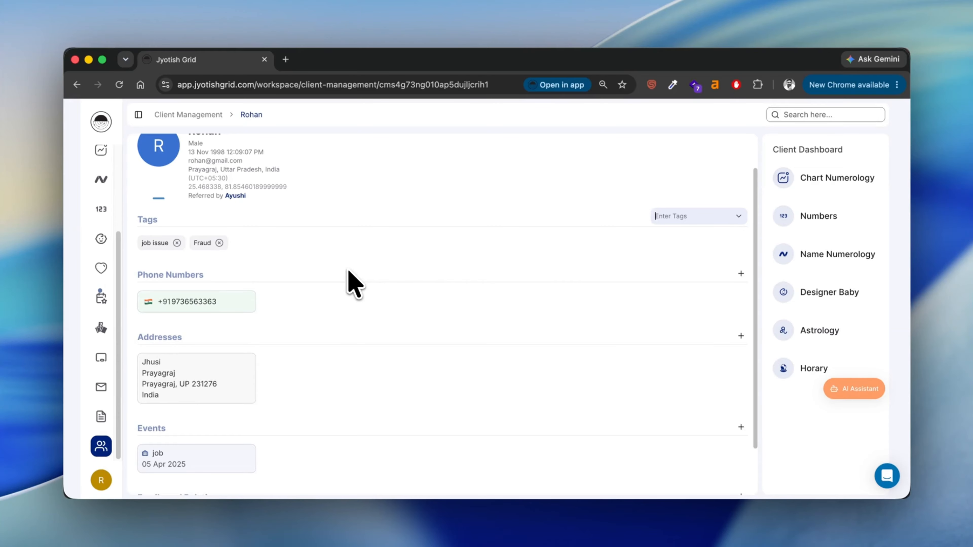
scroll(349, 269, "up", 2)
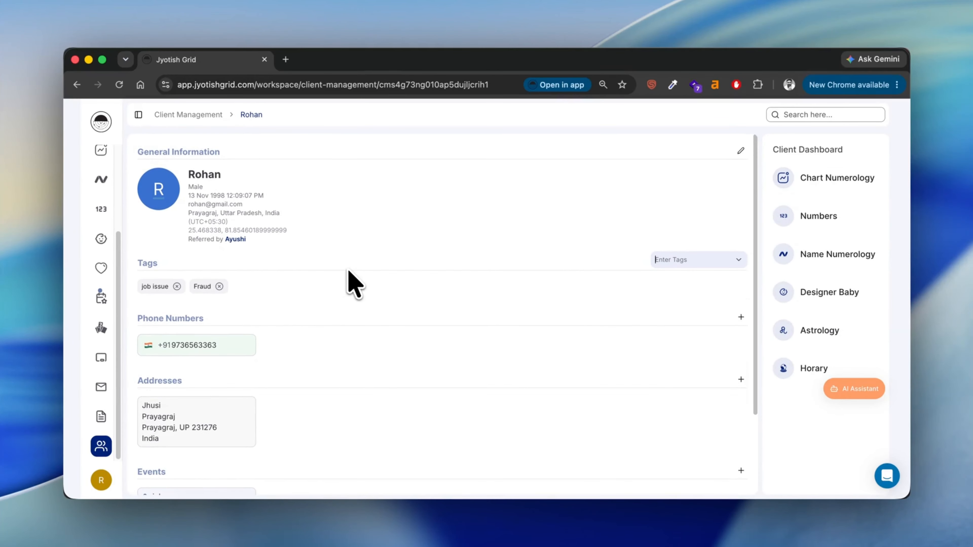